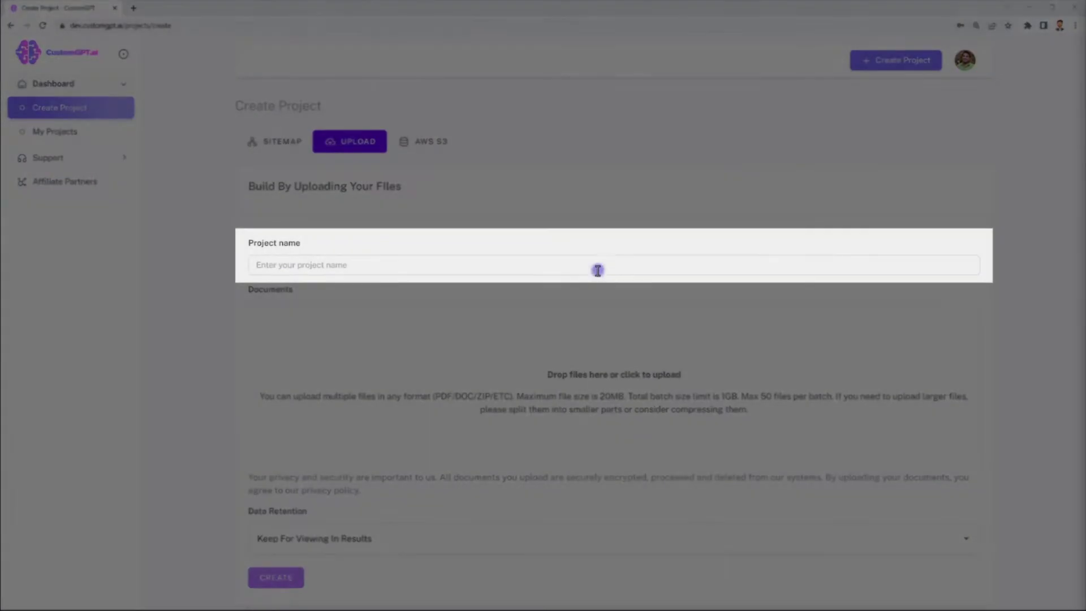
Name the project 'CustomGPT Upload', add the 1.6 MB PDF, keep data retention, and create it.
left_click(598, 271)
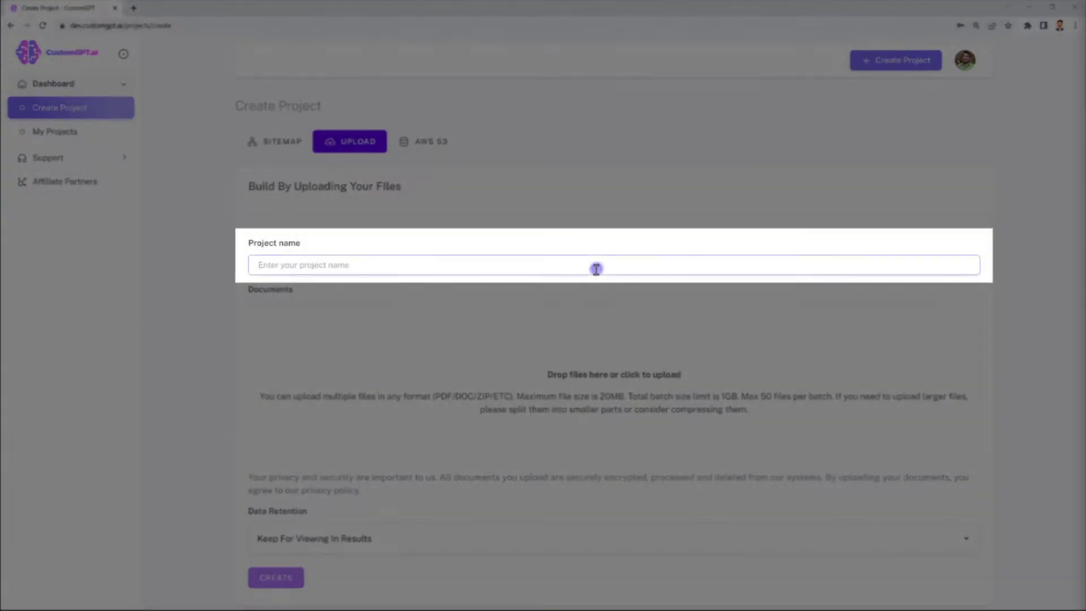
type("CustomGPT Upload")
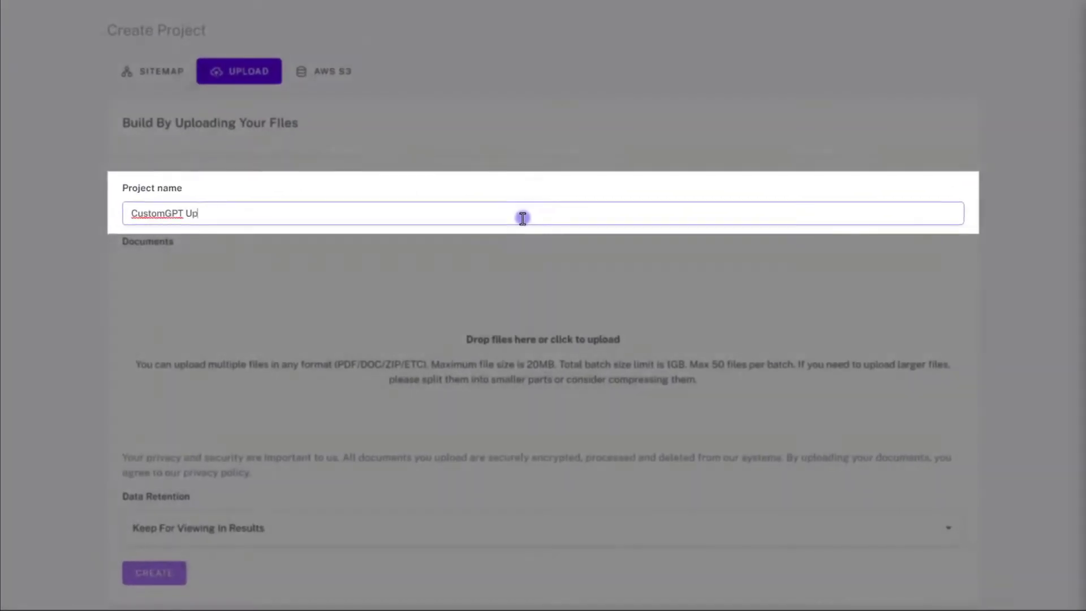
key("alt+Tab")
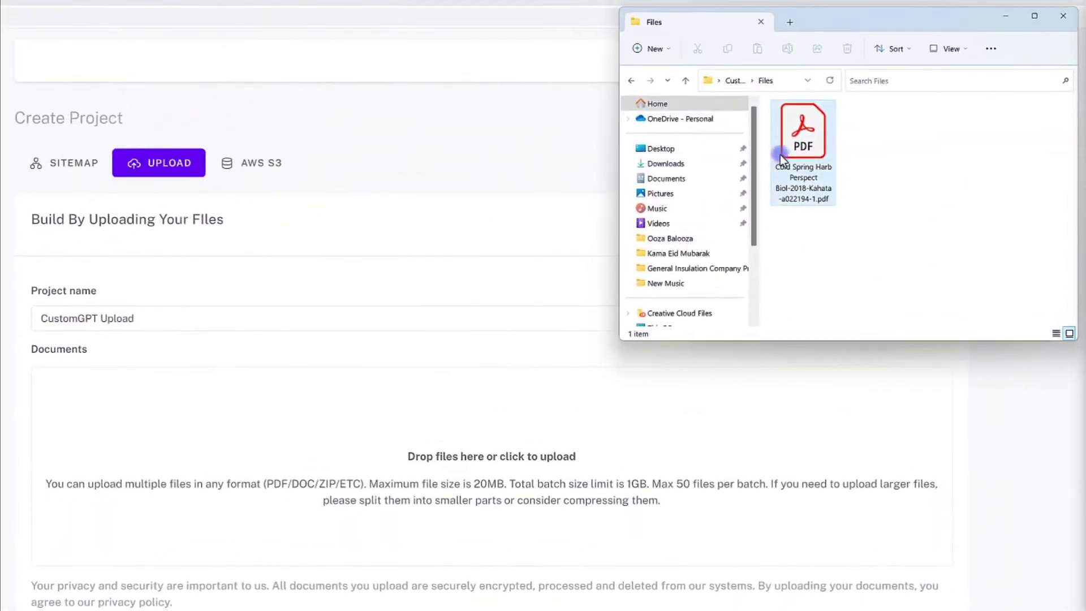
left_click_drag(782, 160, 495, 445)
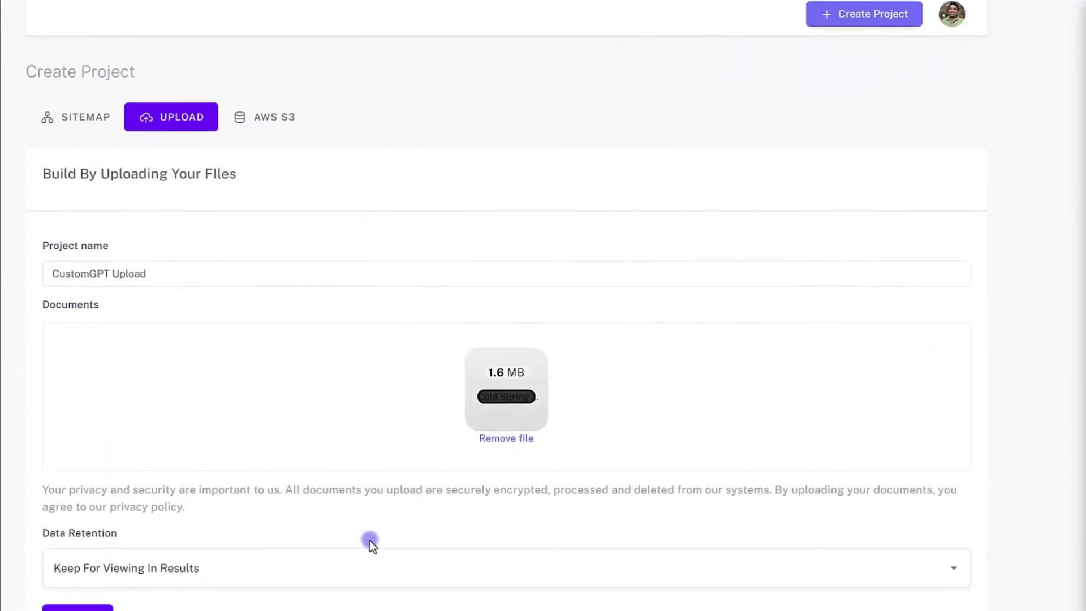
left_click(306, 607)
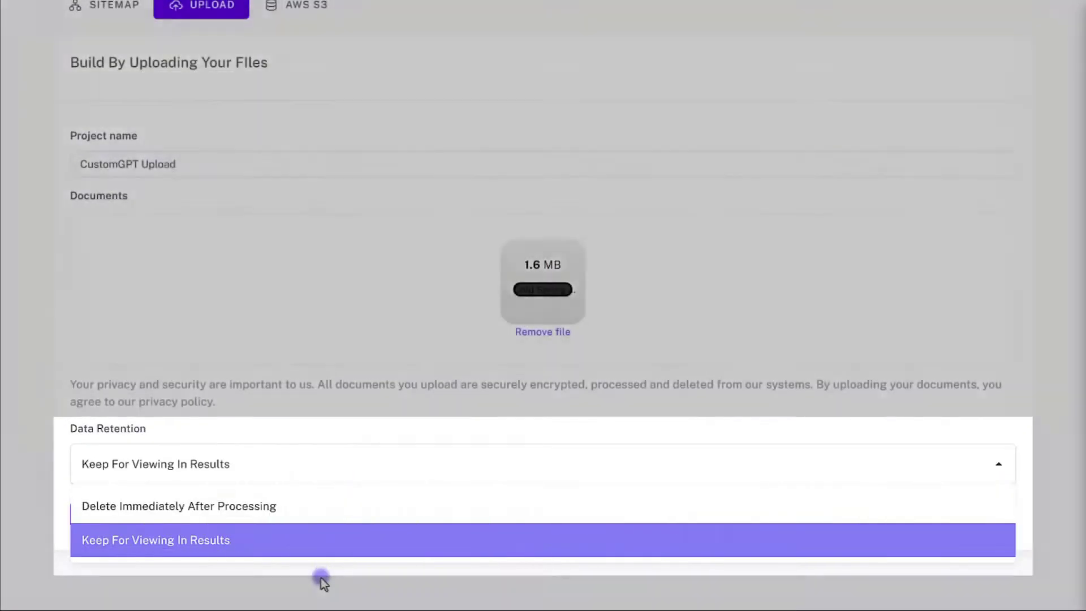
left_click(321, 580)
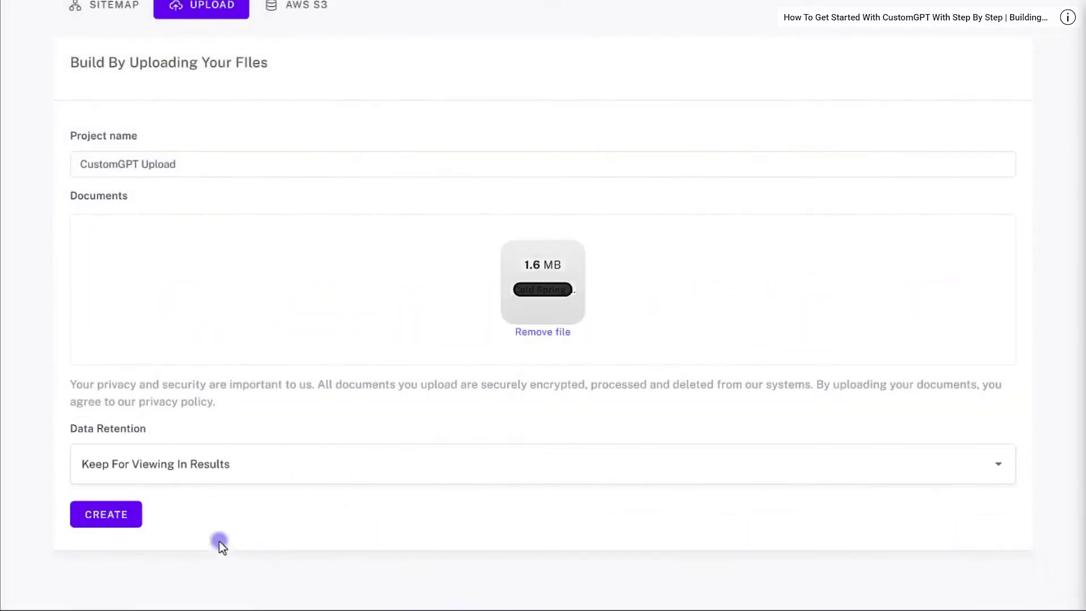
left_click(110, 516)
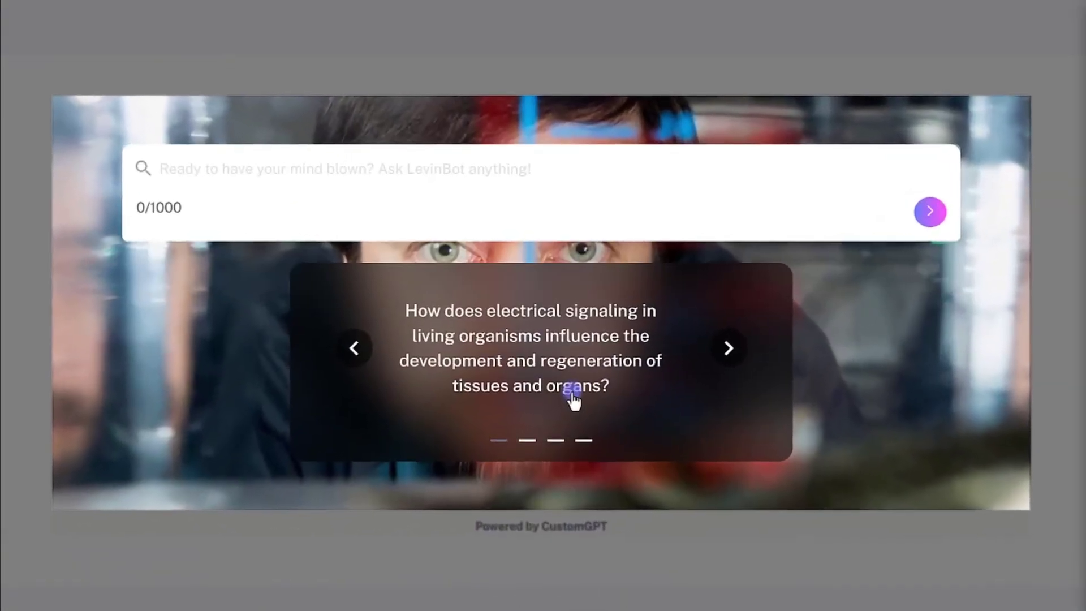
Send LevinBot the suggested question on how electrical signaling shapes tissue development and regeneration.
left_click(573, 396)
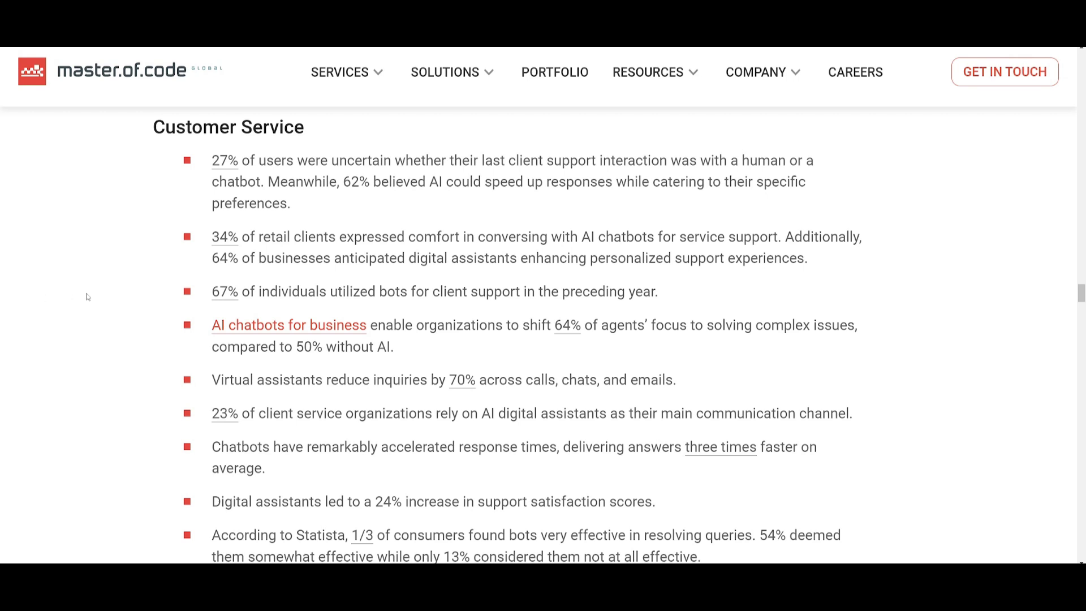
scroll(80, 294, "down", 3)
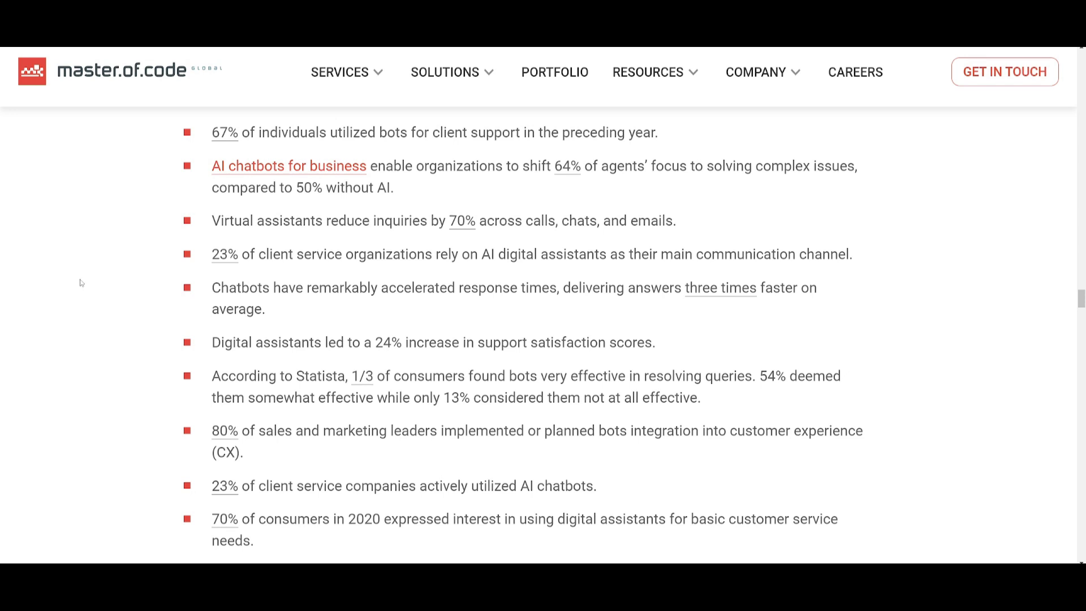
scroll(85, 288, "down", 2)
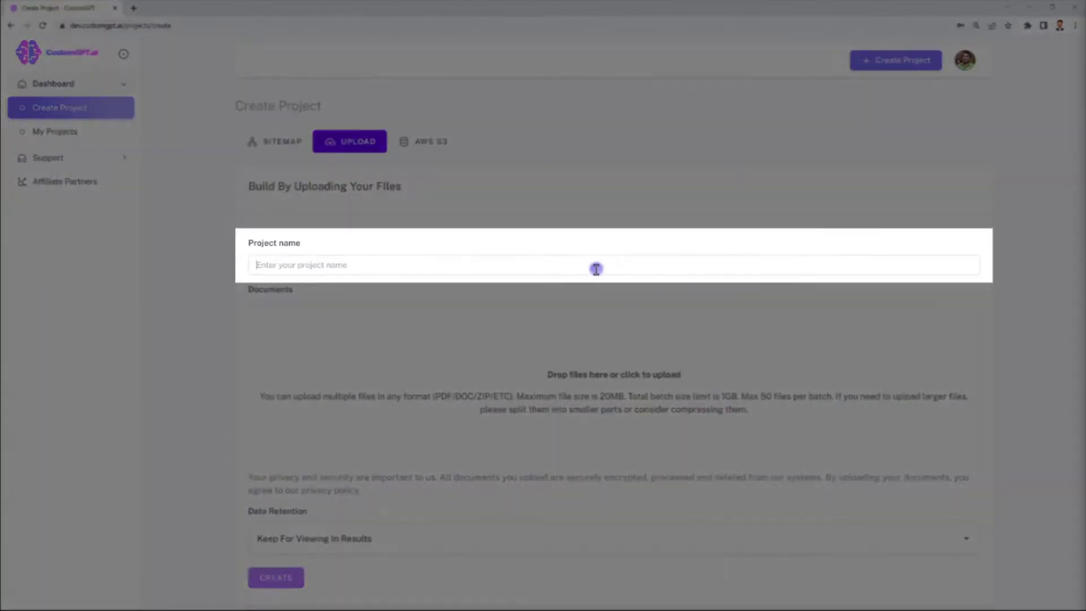
Enter 'CustomGPT Upload' as the name, upload the 1.6 MB PDF, keep retention, and create the project.
type("CustomGPT U")
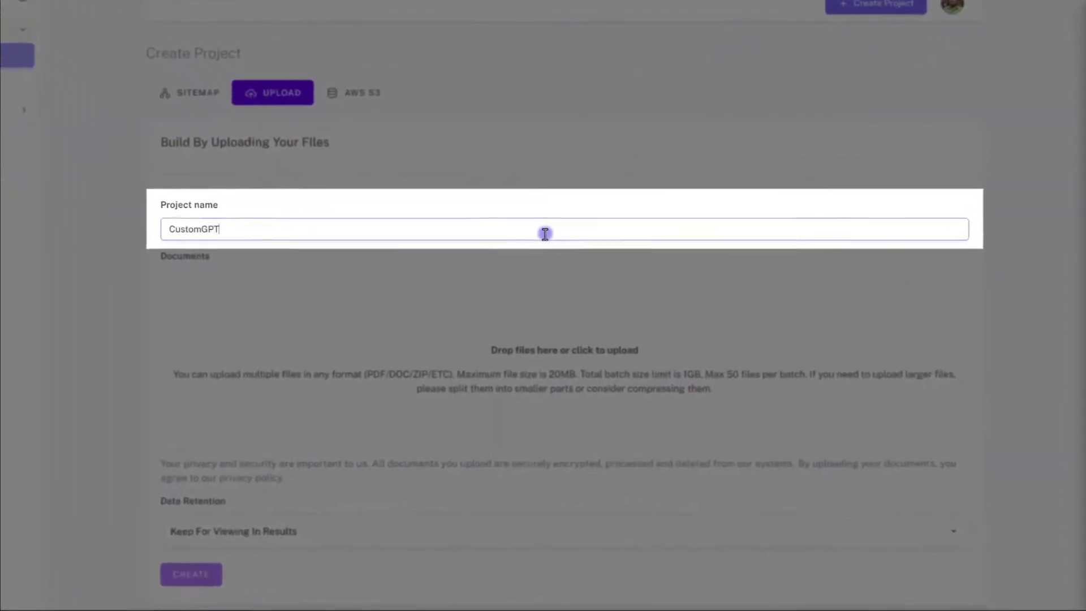
type("pload")
key("alt+Tab")
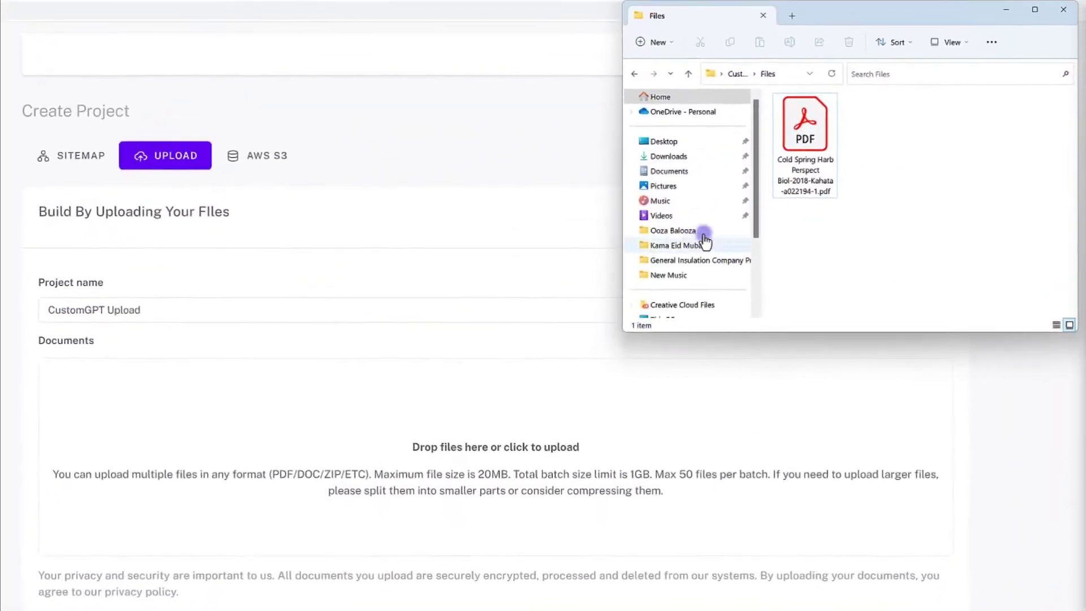
left_click(785, 150)
left_click_drag(785, 148, 493, 445)
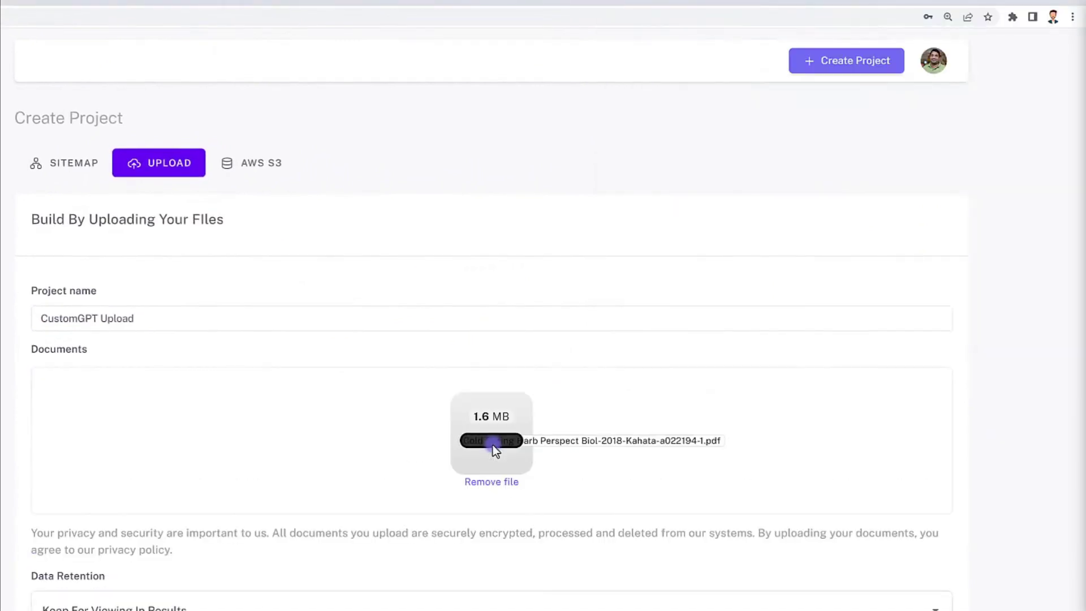
left_click(309, 600)
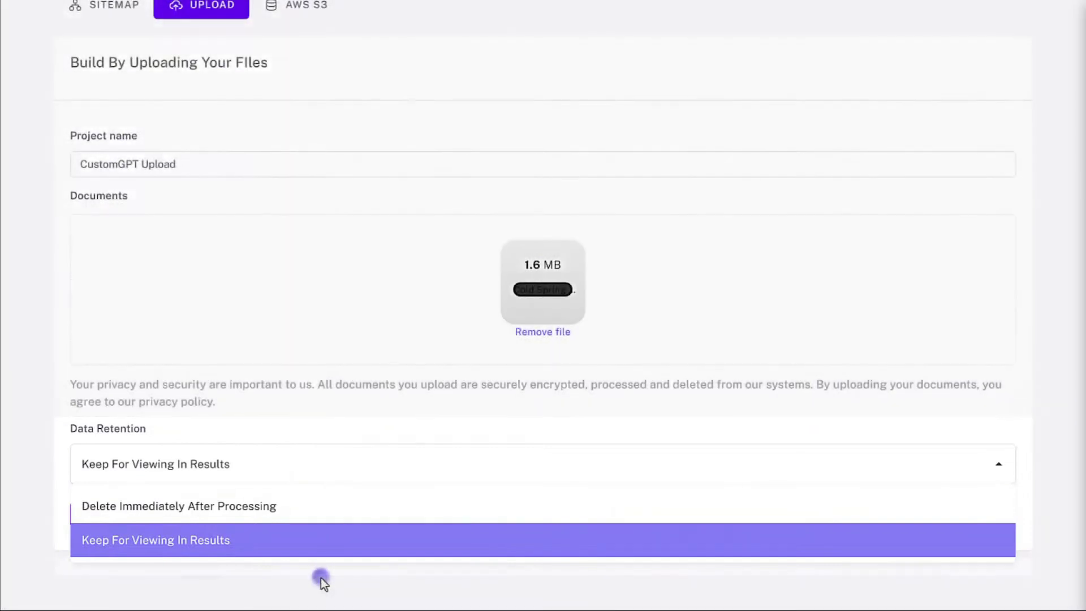
left_click(321, 578)
left_click(116, 519)
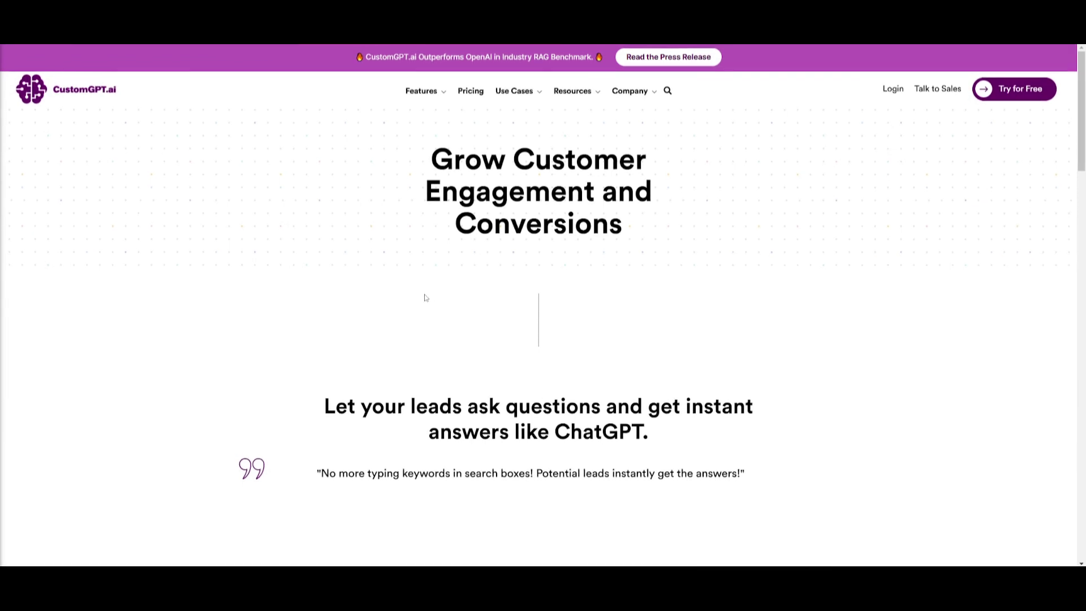
scroll(383, 232, "down", 5)
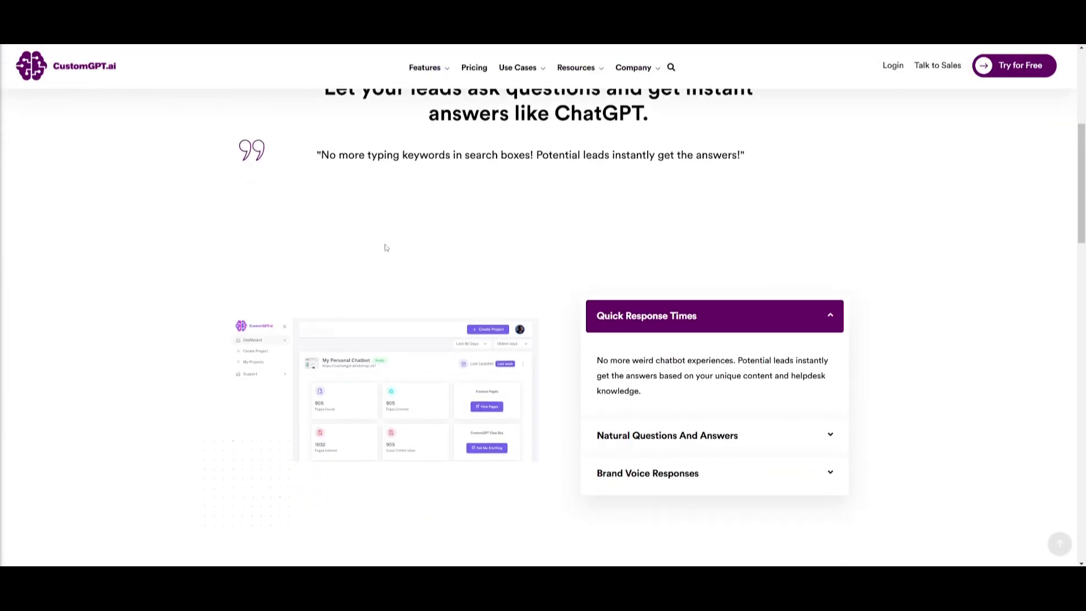
scroll(392, 215, "down", 2)
scroll(578, 203, "down", 1)
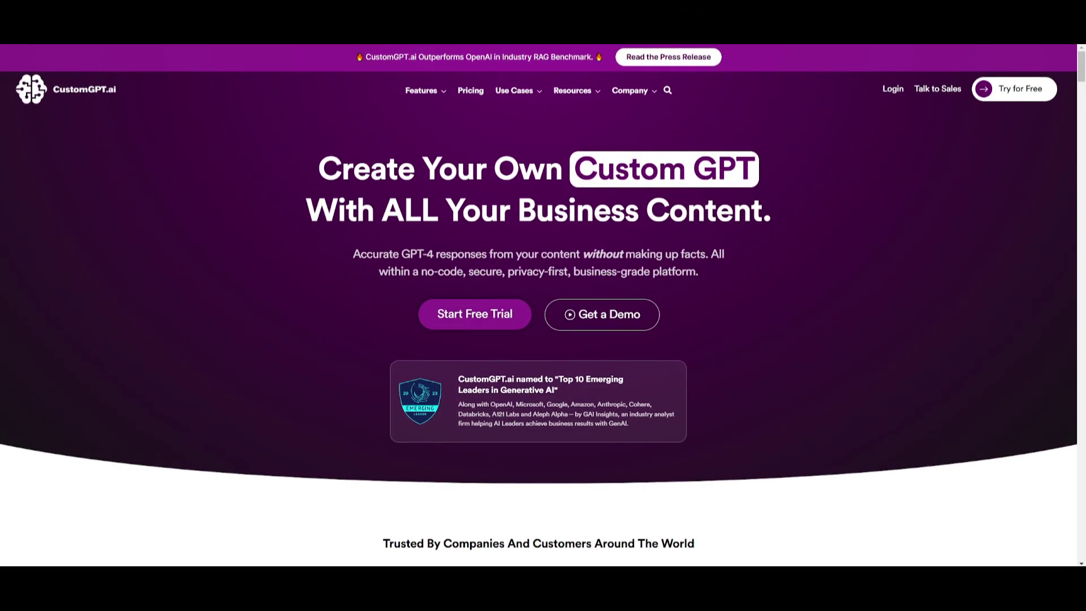
Begin the CustomGPT.ai free trial signup from the homepage hero's Start Free Trial button.
left_click(457, 317)
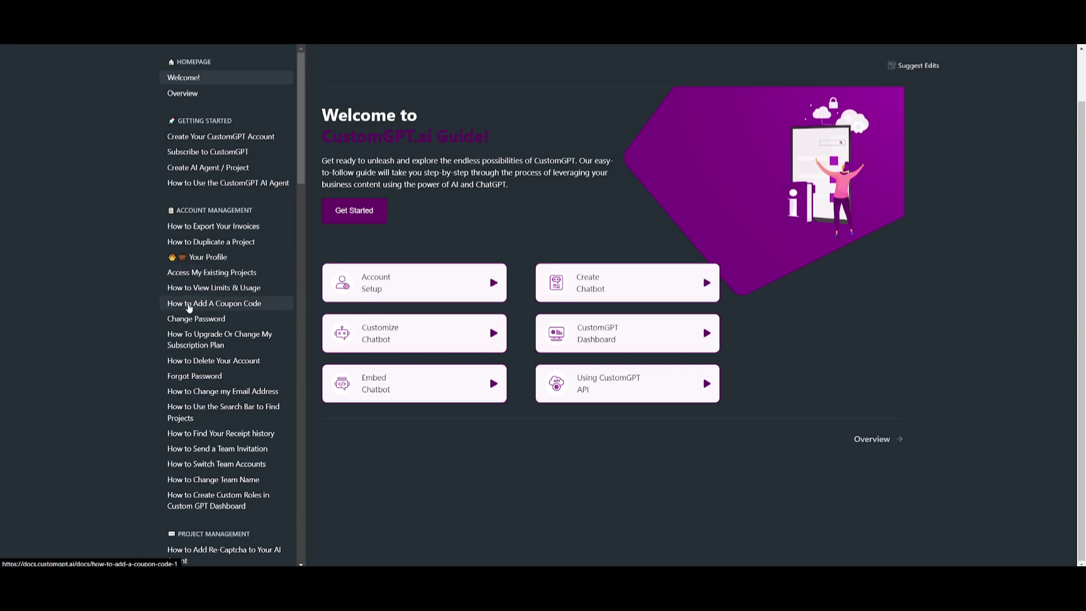
Browse the Add A Coupon Code guide, then read through the Delete Conversation History steps.
left_click(191, 303)
scroll(204, 328, "down", 4)
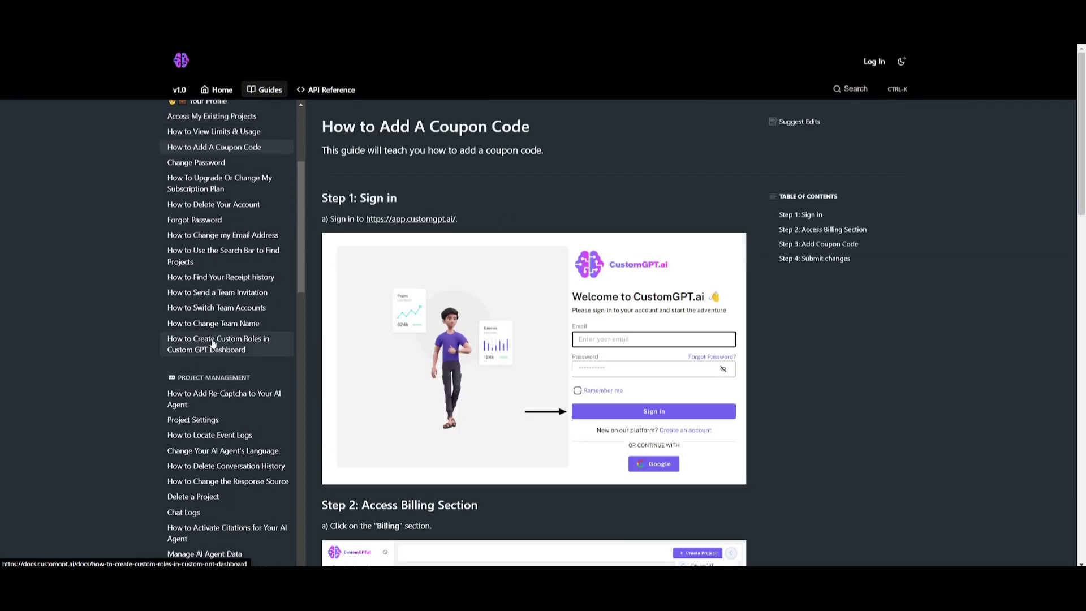
left_click(220, 471)
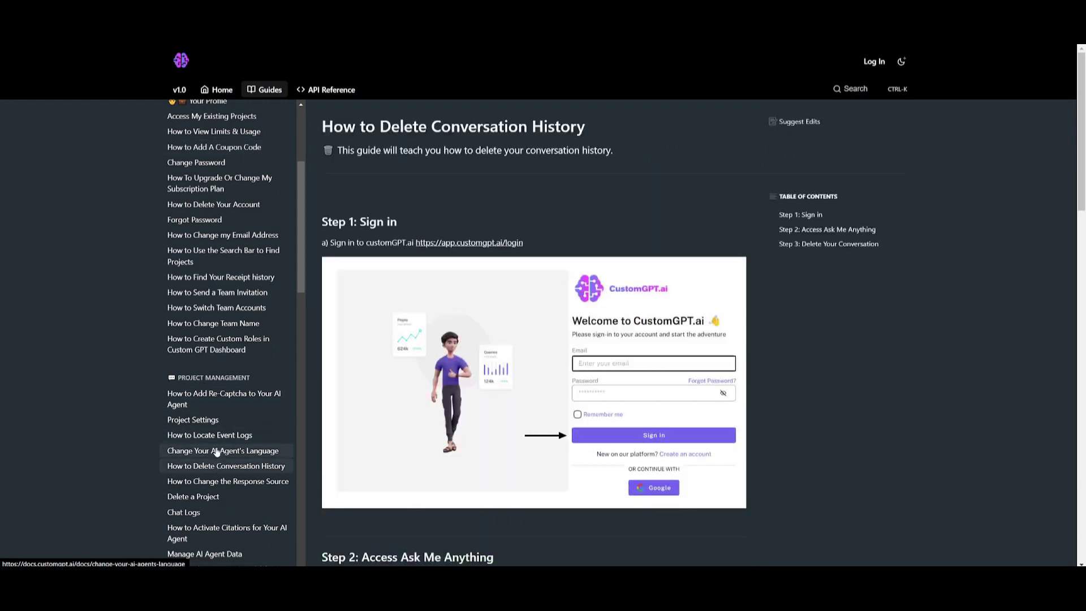
scroll(219, 447, "down", 12)
scroll(198, 362, "down", 15)
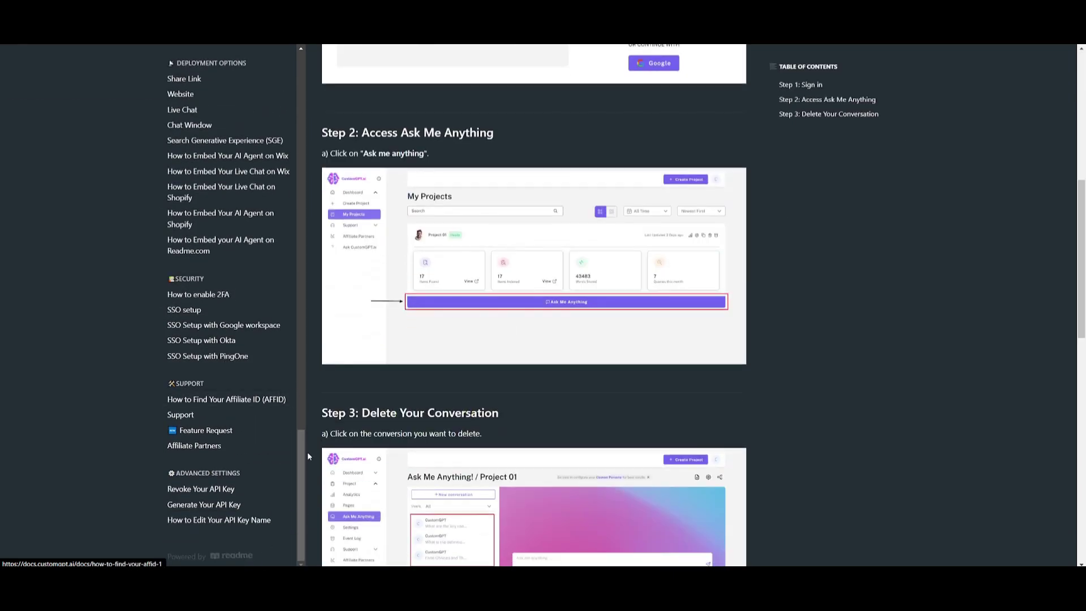
left_click_drag(307, 451, 282, 73)
left_click(300, 447)
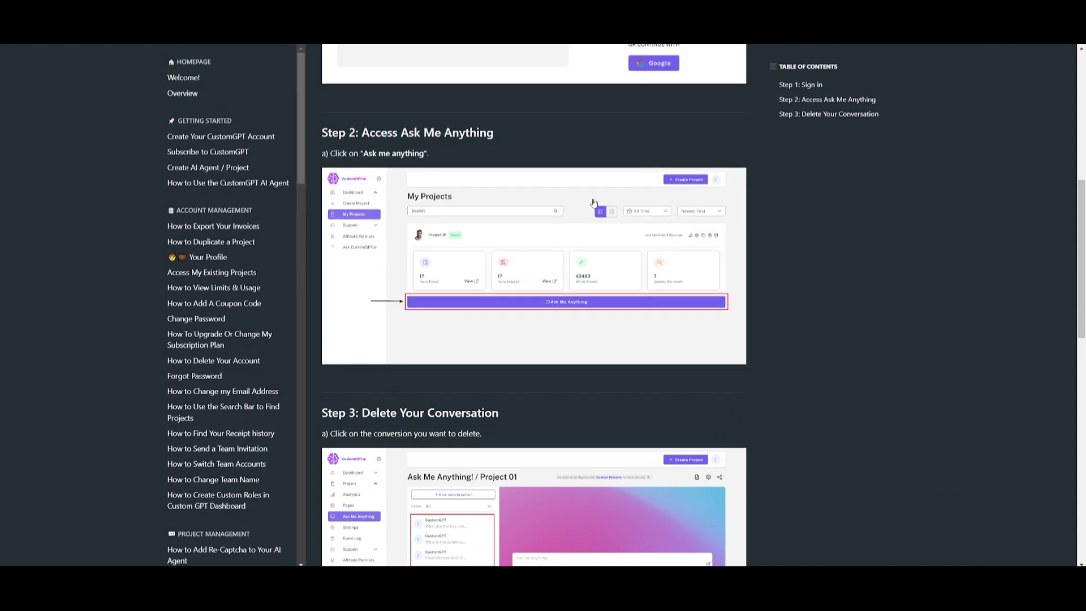
right_click(469, 77)
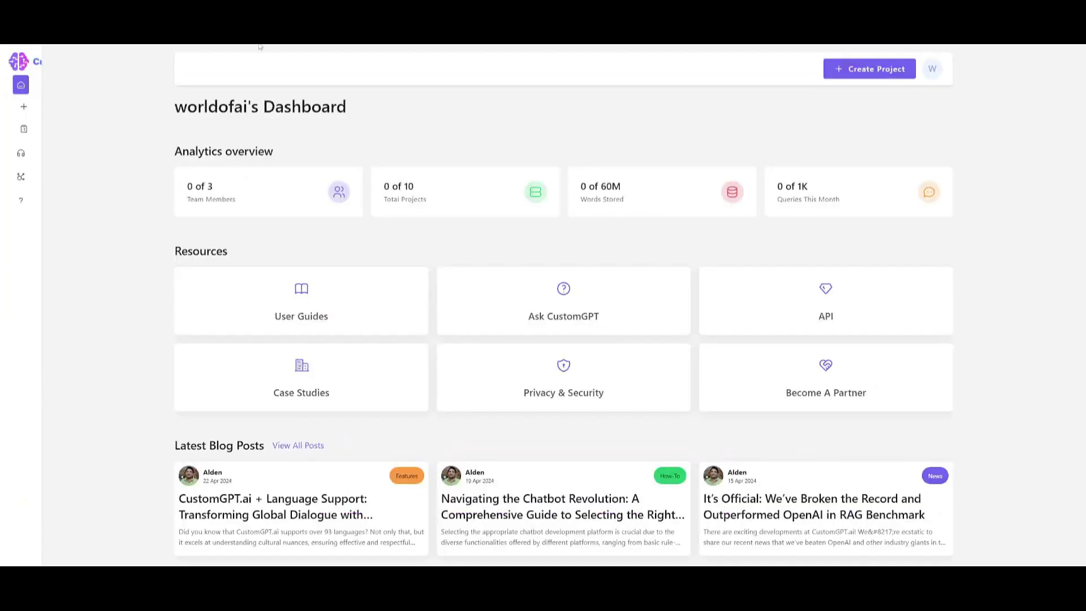
mouse_move(25, 102)
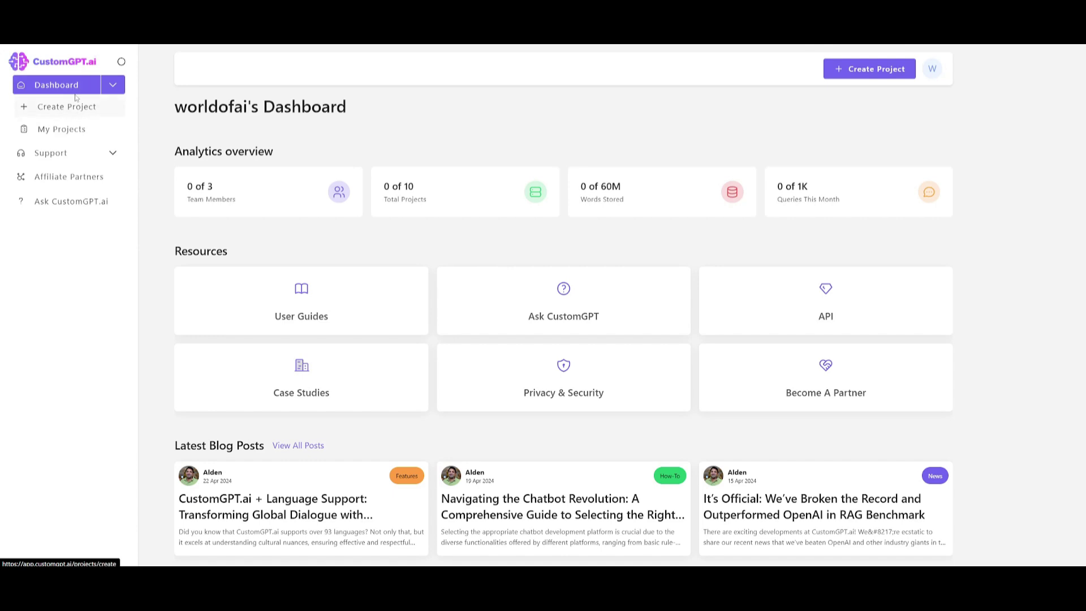
From the empty projects list, start a new chatbot project with Create Project.
left_click(82, 129)
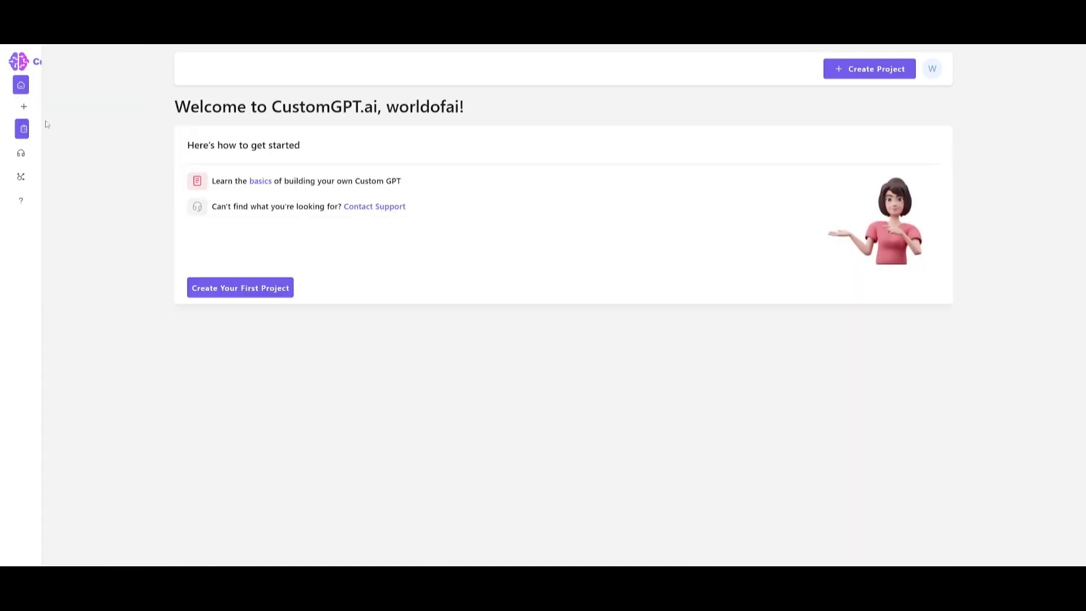
mouse_move(34, 127)
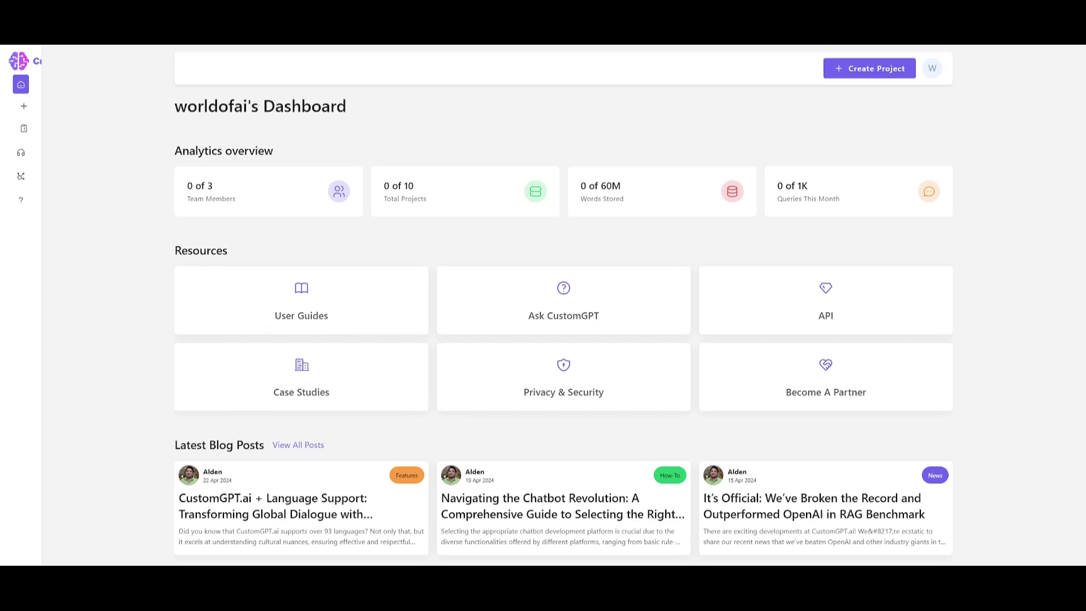
left_click(867, 71)
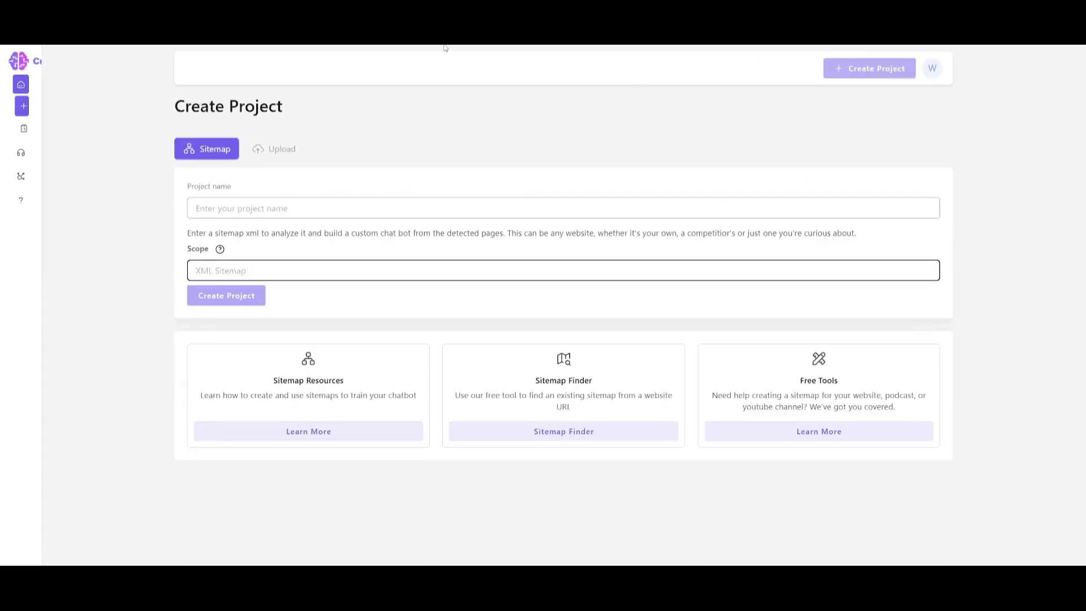
Compare the Upload and Sitemap tabs, ending back on the Sitemap tab.
left_click(156, 100)
left_click(276, 151)
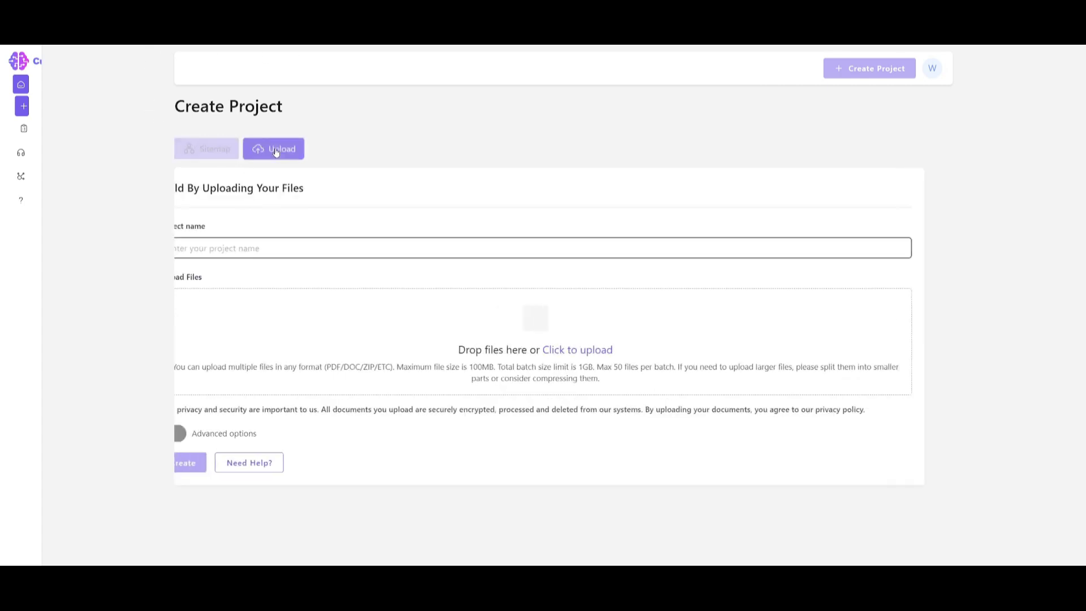
left_click(212, 154)
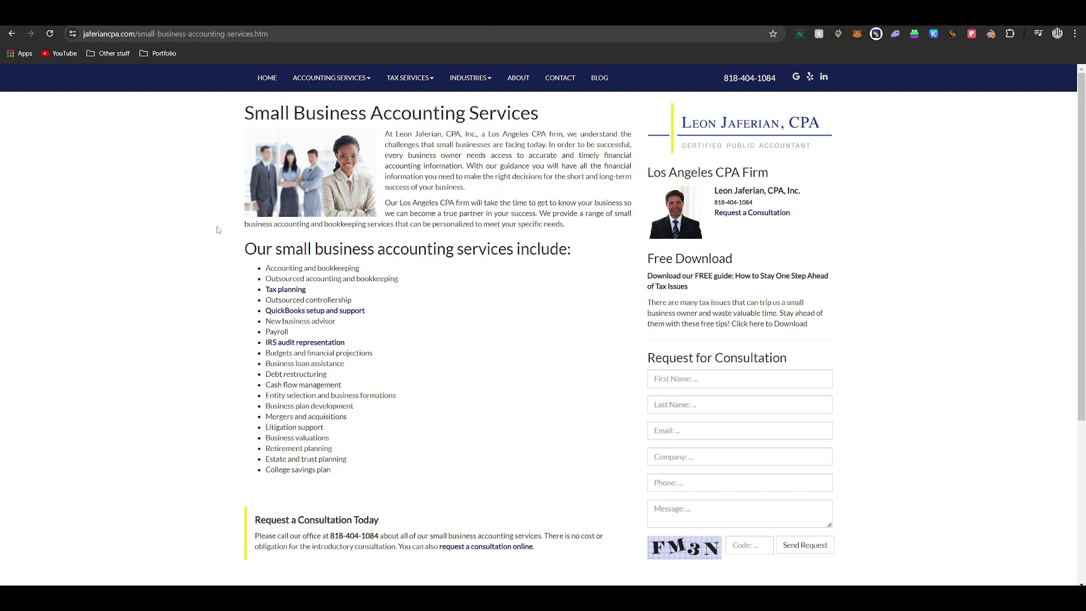
Append /sitemap.xml to the firm's services page URL in Chrome and load it.
left_click(279, 34)
key("End")
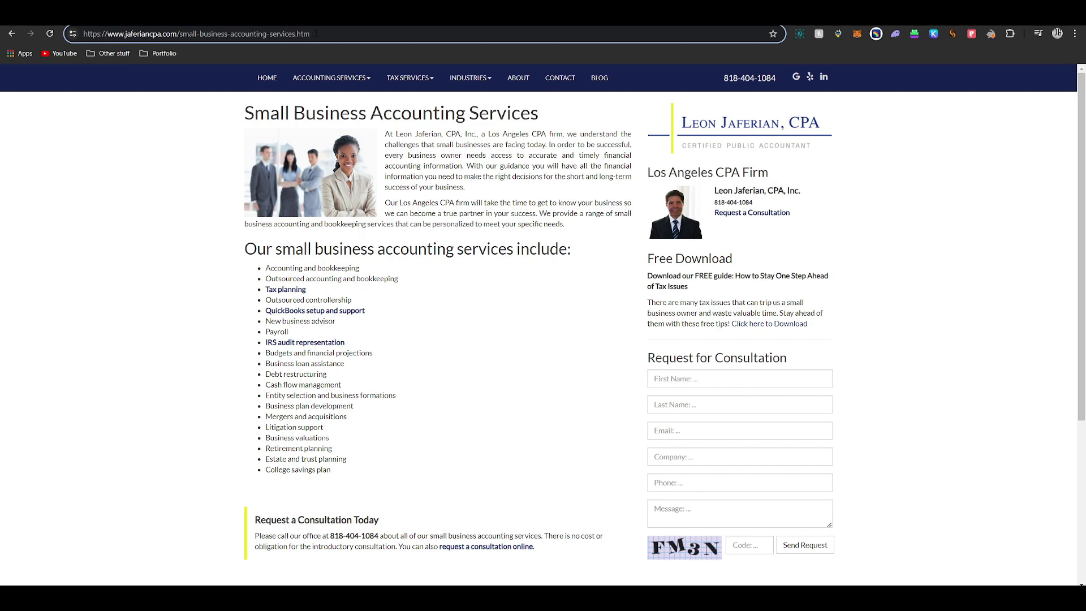
type("/")
type("site")
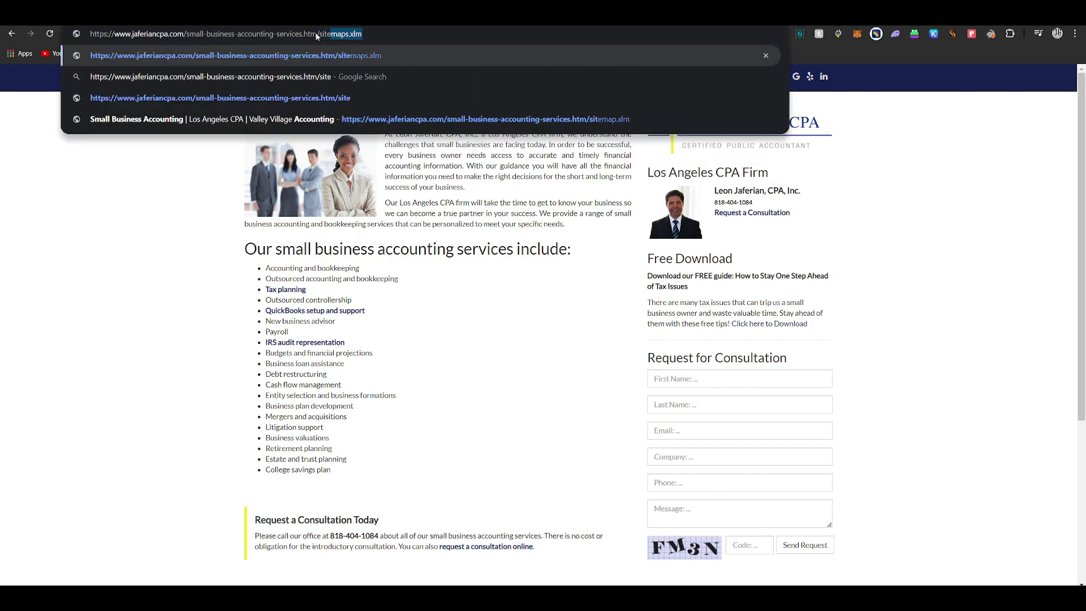
type("map.xml")
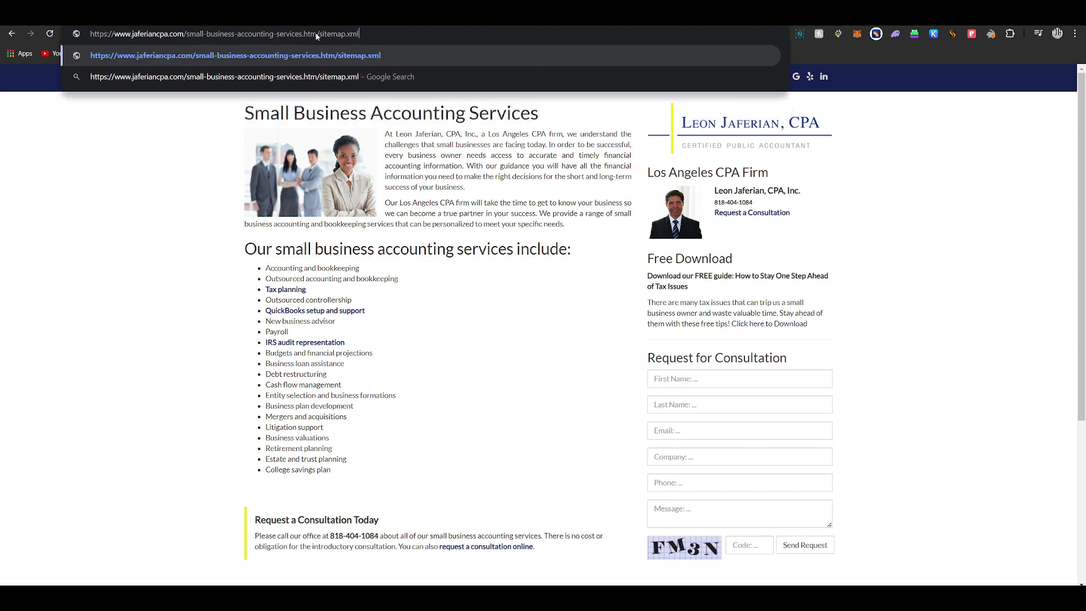
key("Return")
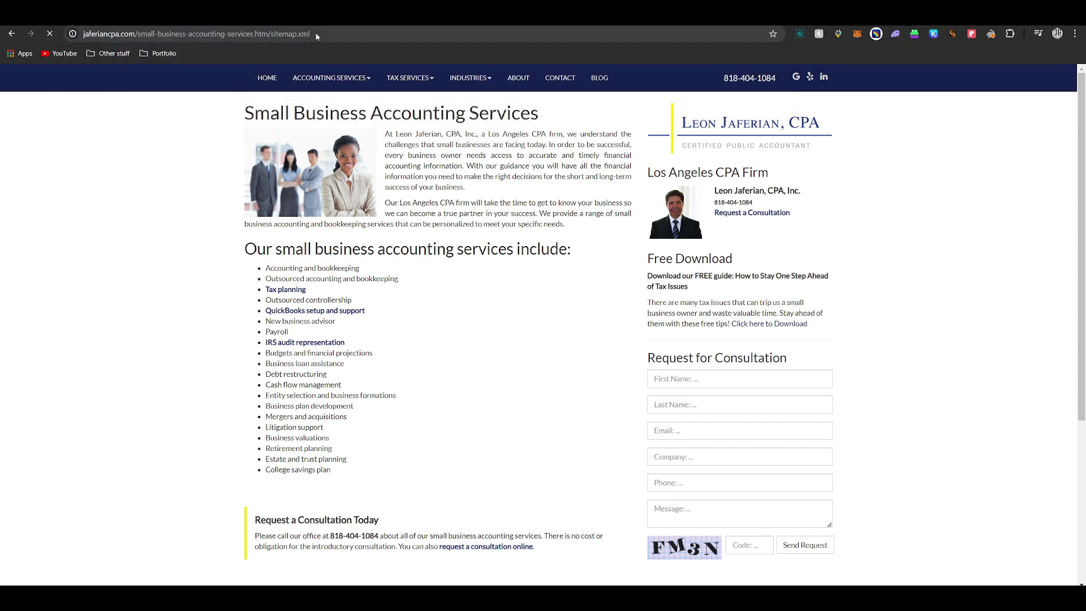
left_click(317, 34)
key("ctrl+c")
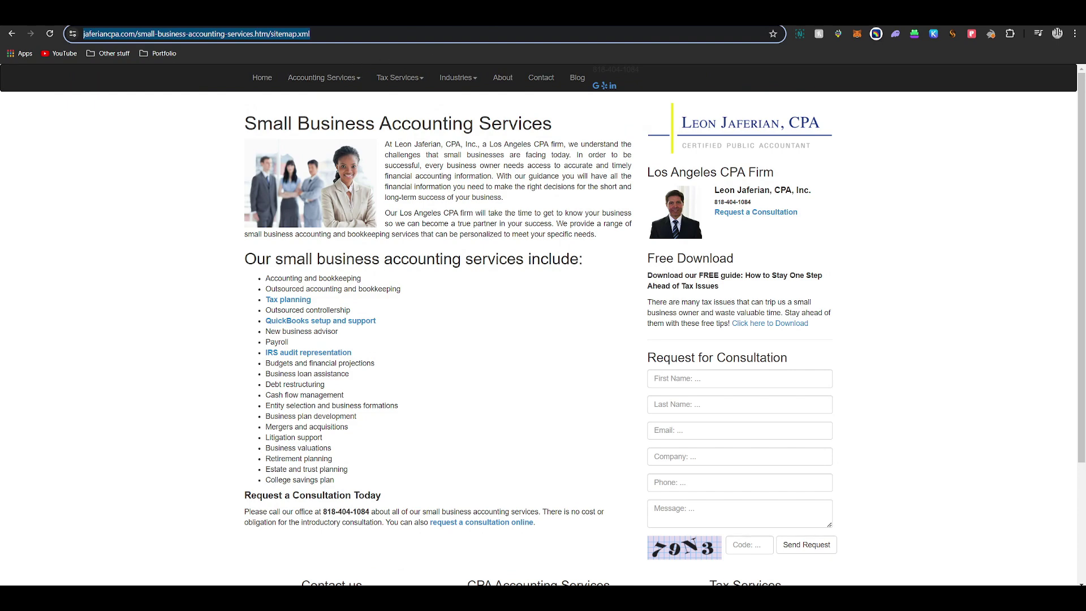
In the project form, replace the Scope URL with the corrected sitemap.xml address.
left_click(396, 16)
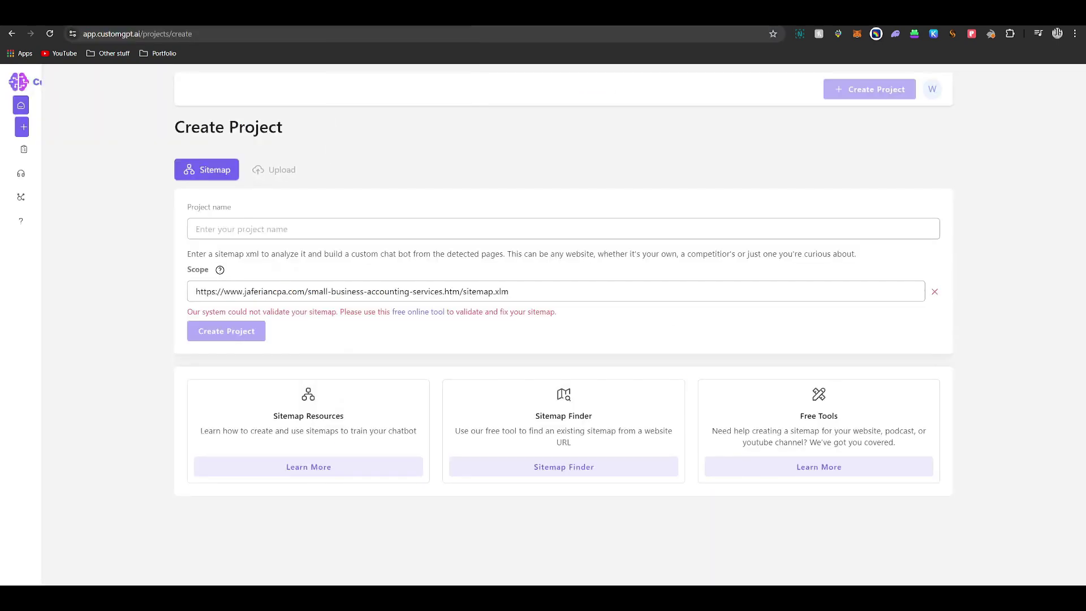
left_click(267, 288)
key("ctrl+a")
key("ctrl+v")
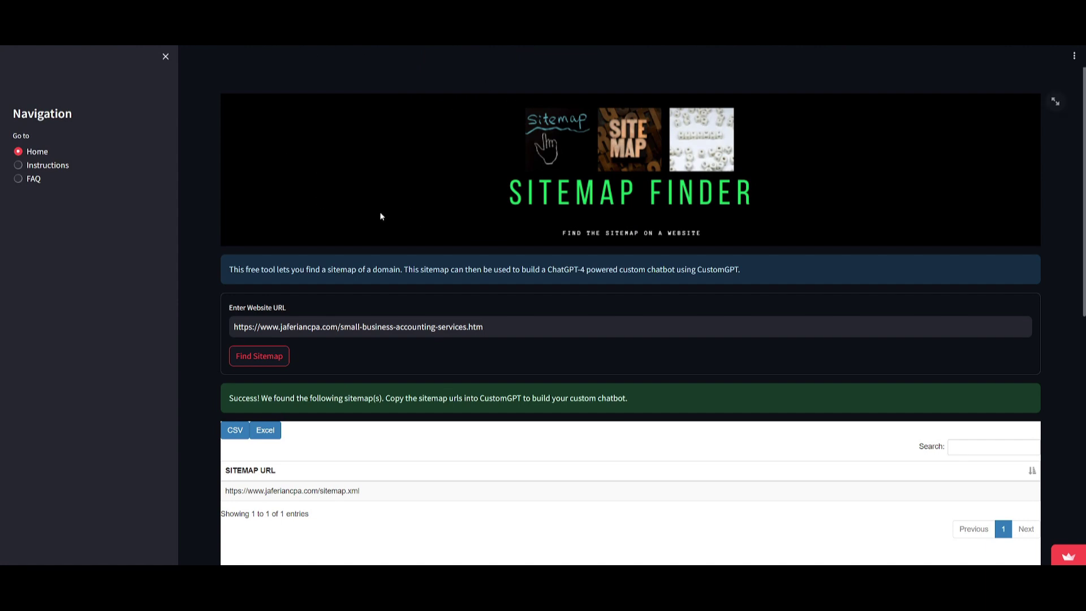
scroll(403, 207, "down", 1)
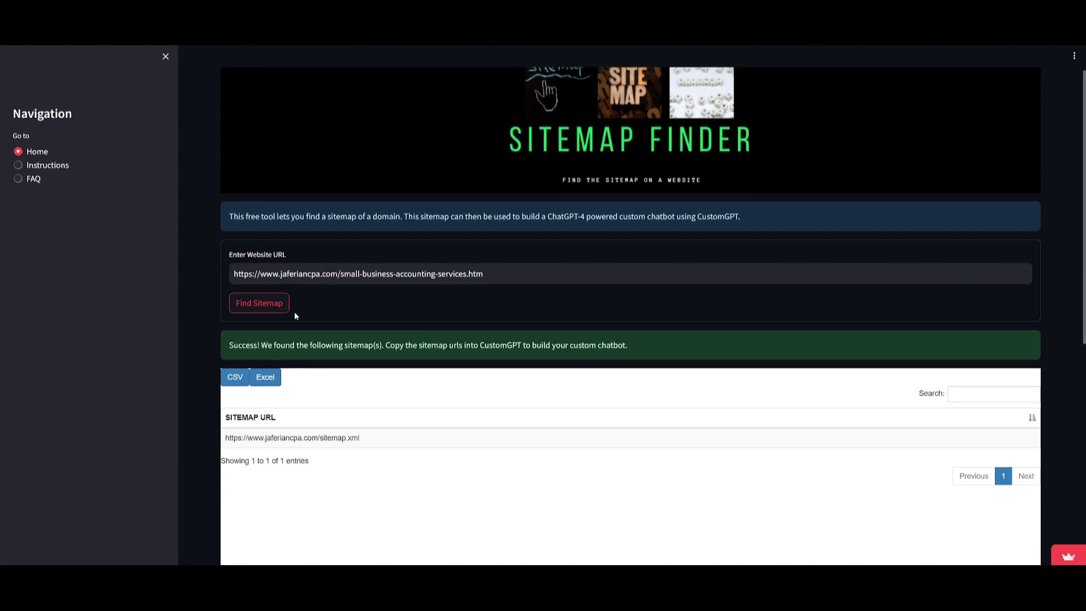
triple_click(279, 440)
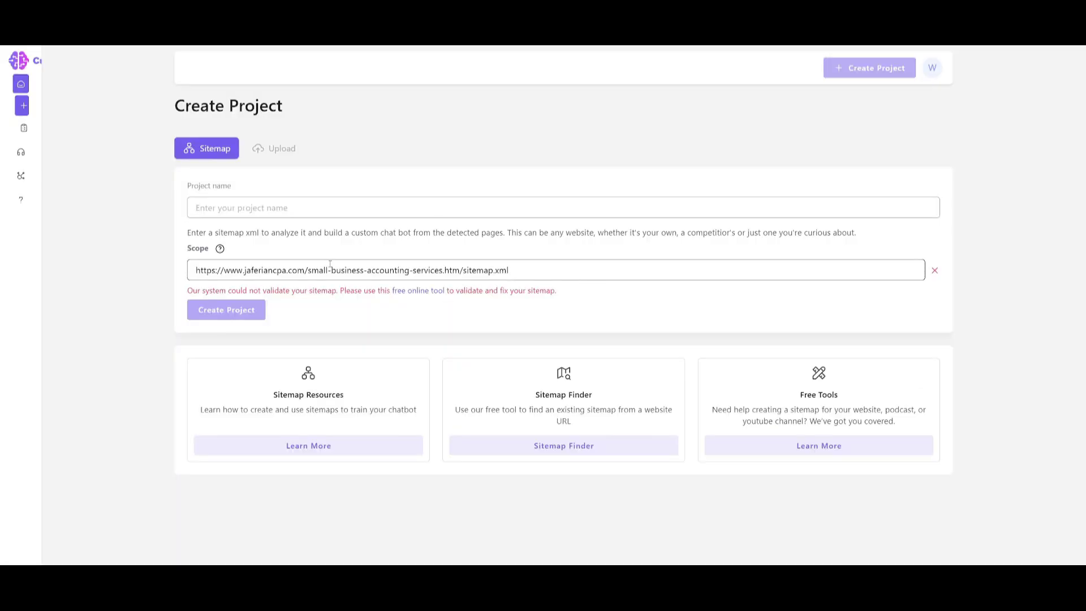
double_click(330, 264)
key("BackSpace")
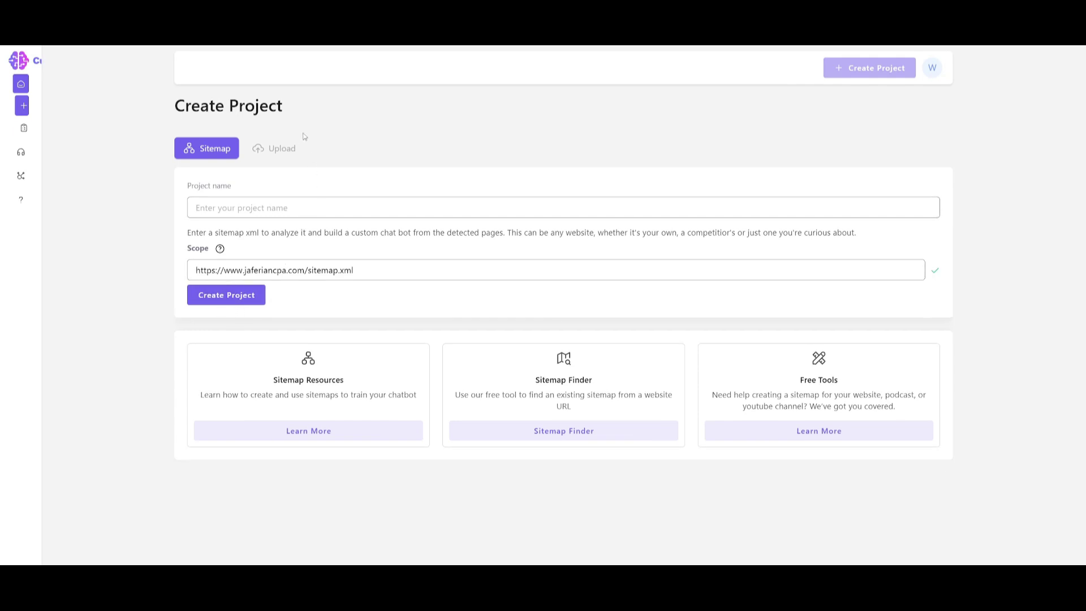
Name the sitemap-based project 'Accounting Firm CustomGPT' and create it.
left_click(278, 152)
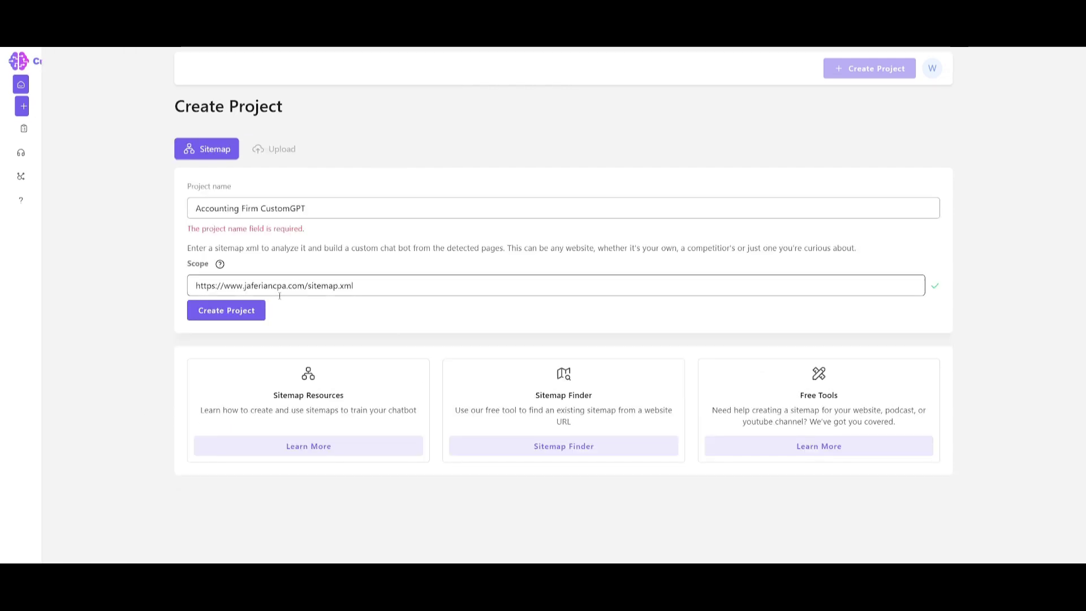
left_click(222, 309)
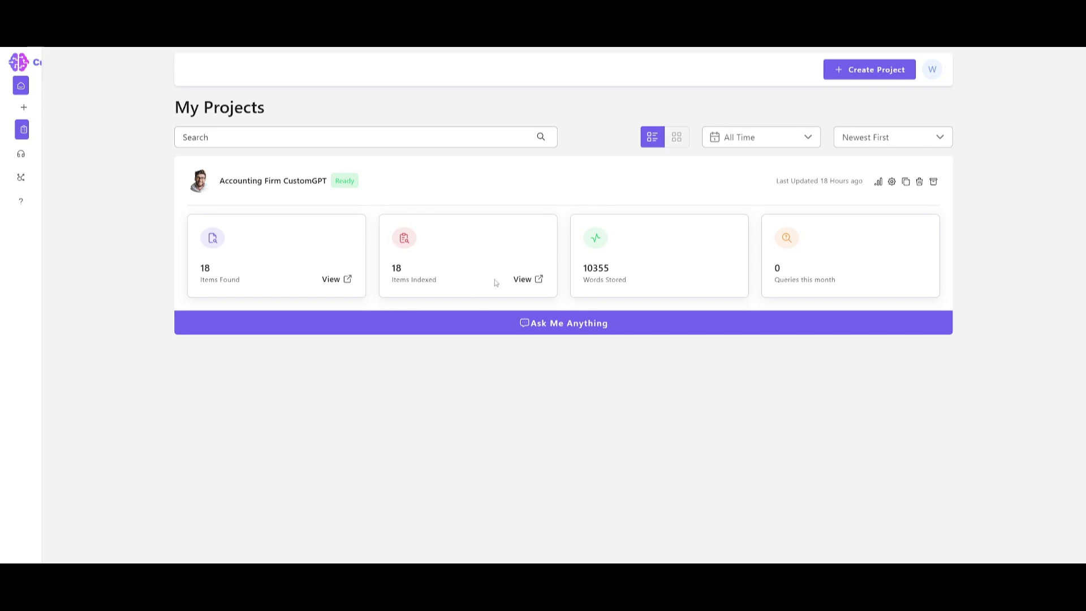
left_click(521, 281)
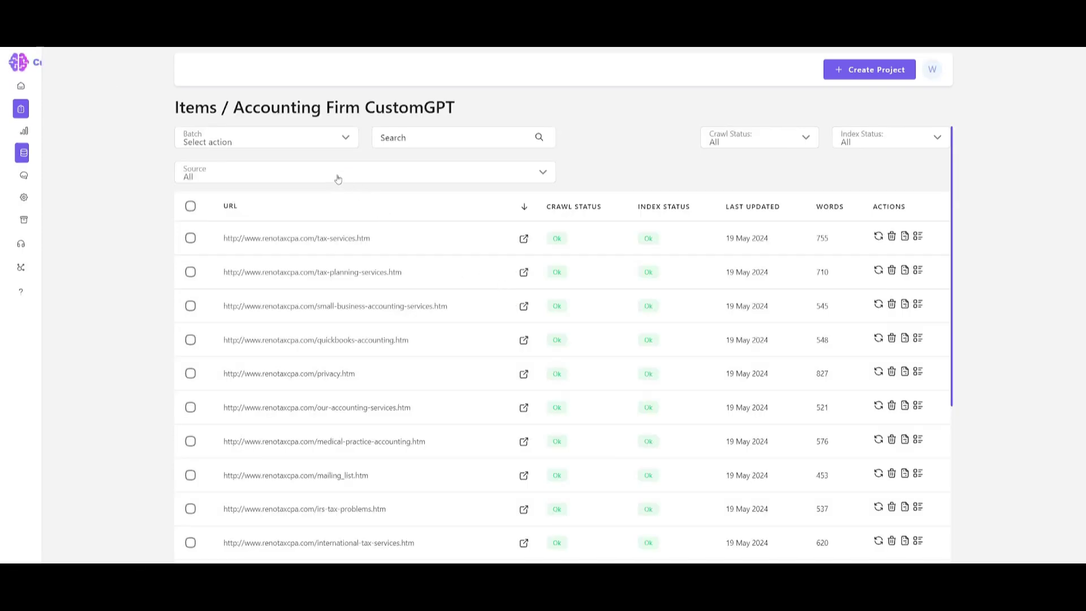
scroll(308, 200, "down", 2)
scroll(308, 200, "down", 2)
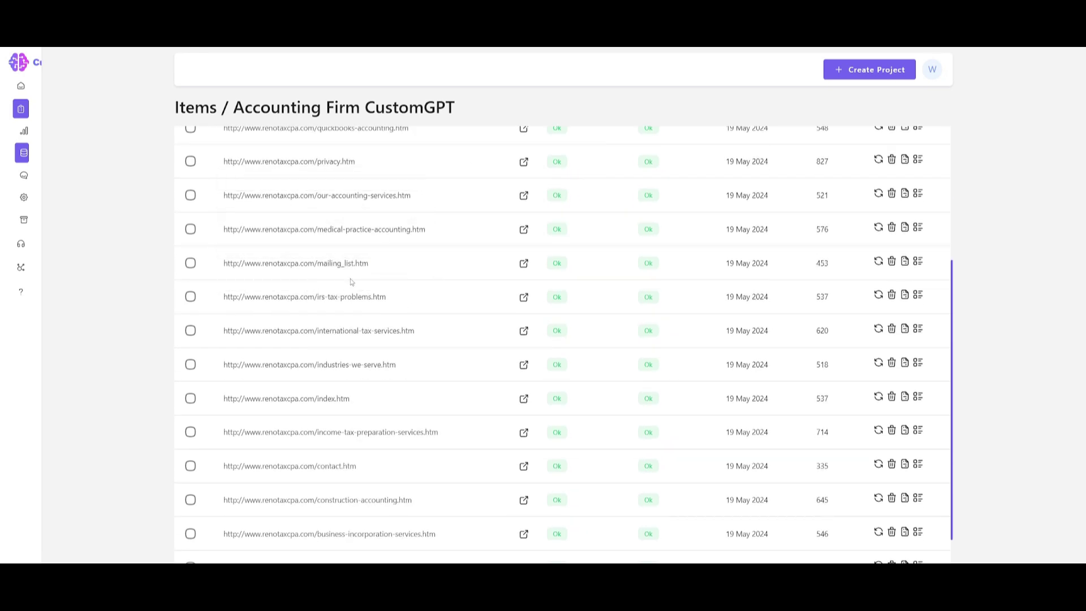
scroll(463, 330, "up", 4)
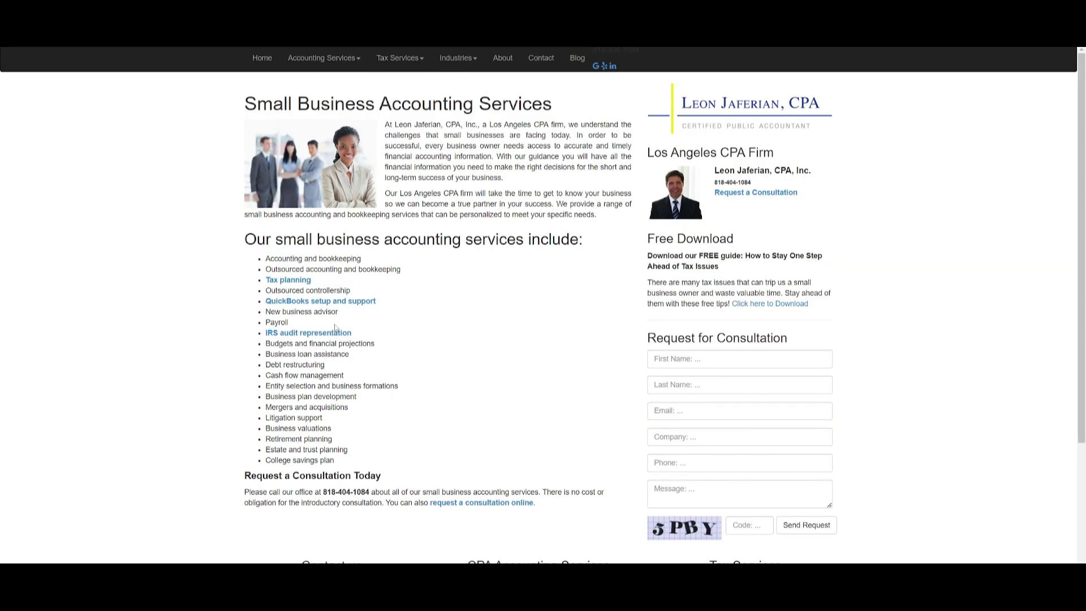
scroll(451, 329, "down", 3)
scroll(450, 329, "up", 3)
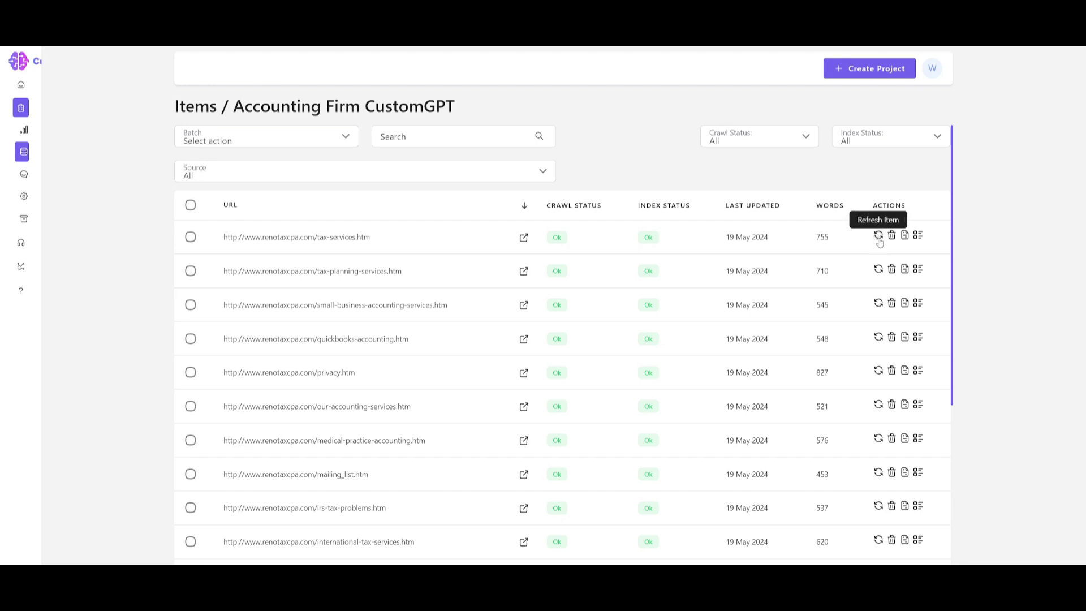
left_click(918, 236)
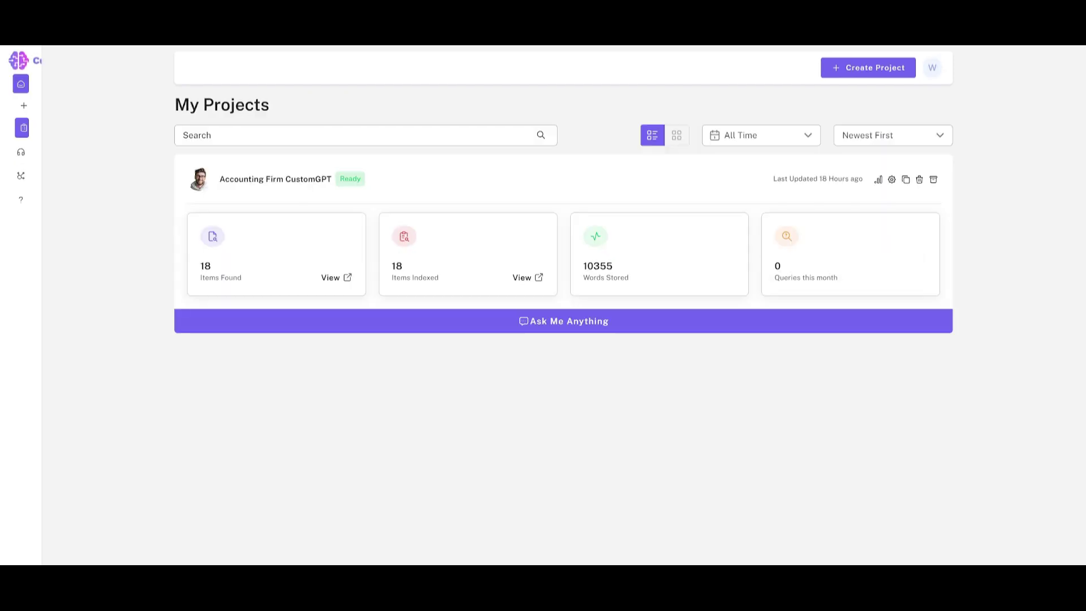
Ask the new chatbot 'what kind of services do you provide at your firm?'.
left_click(551, 321)
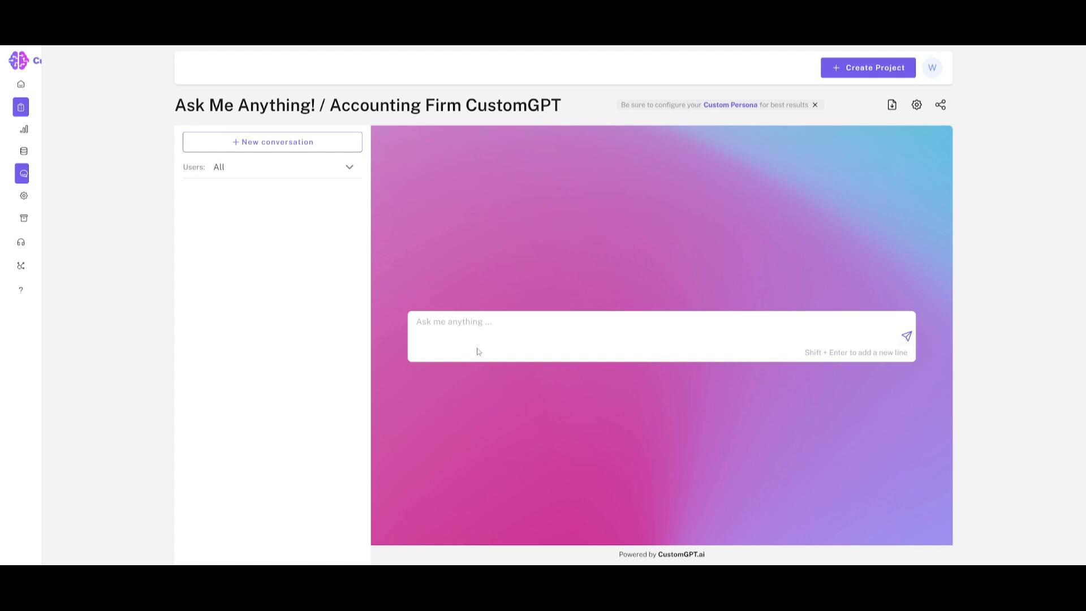
type("what kind ")
type("of services do you ")
type("provide at your firm>?")
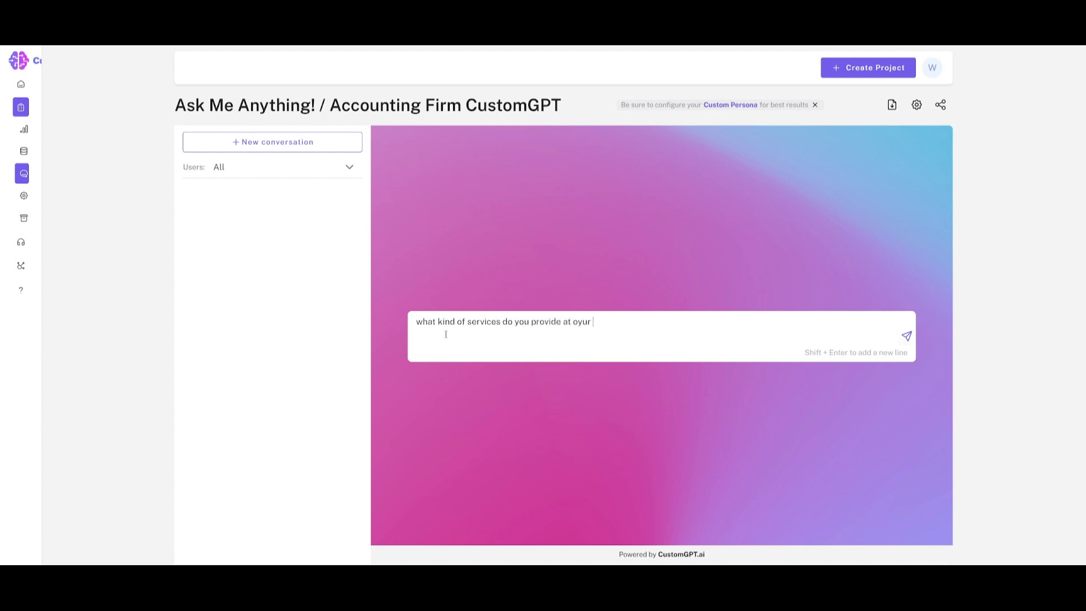
key("Return")
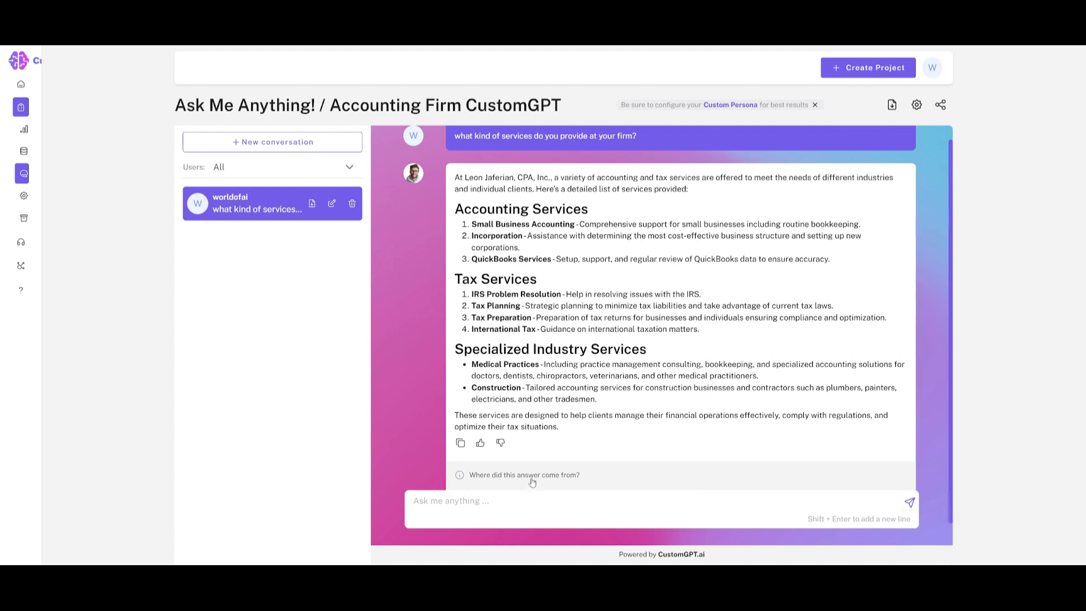
Expand the answer's sources and view the Reno Business Accounting Services source page.
left_click(542, 477)
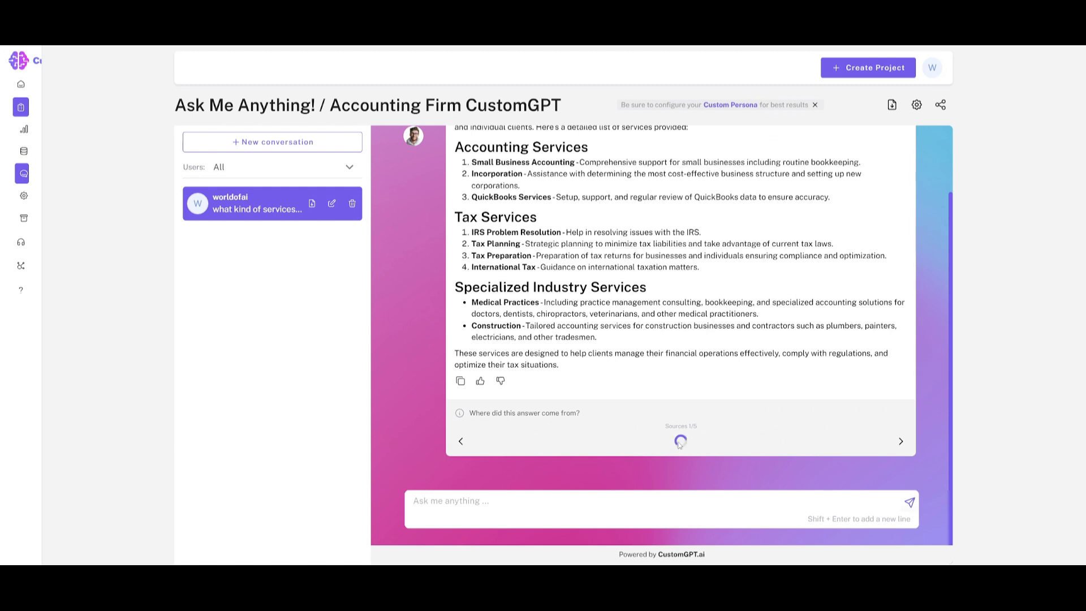
scroll(681, 443, "down", 1)
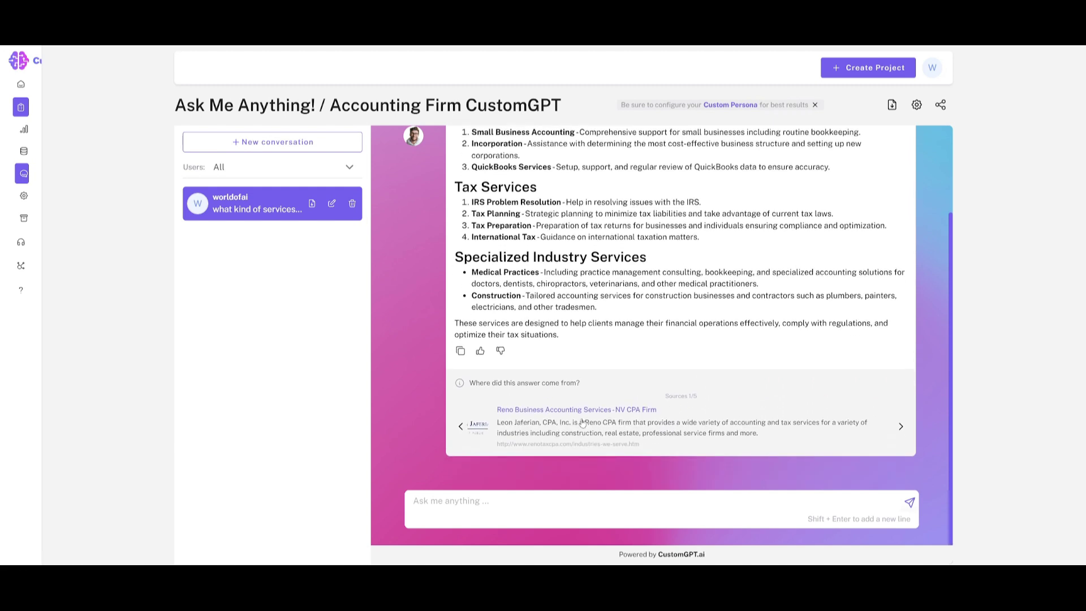
left_click(593, 411)
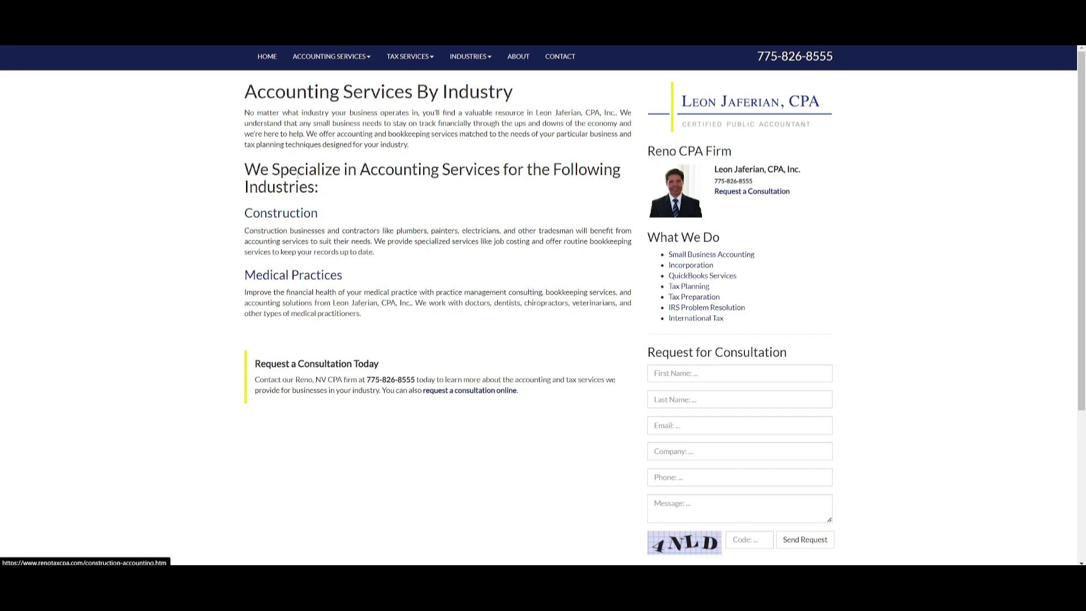
key("ctrl+w")
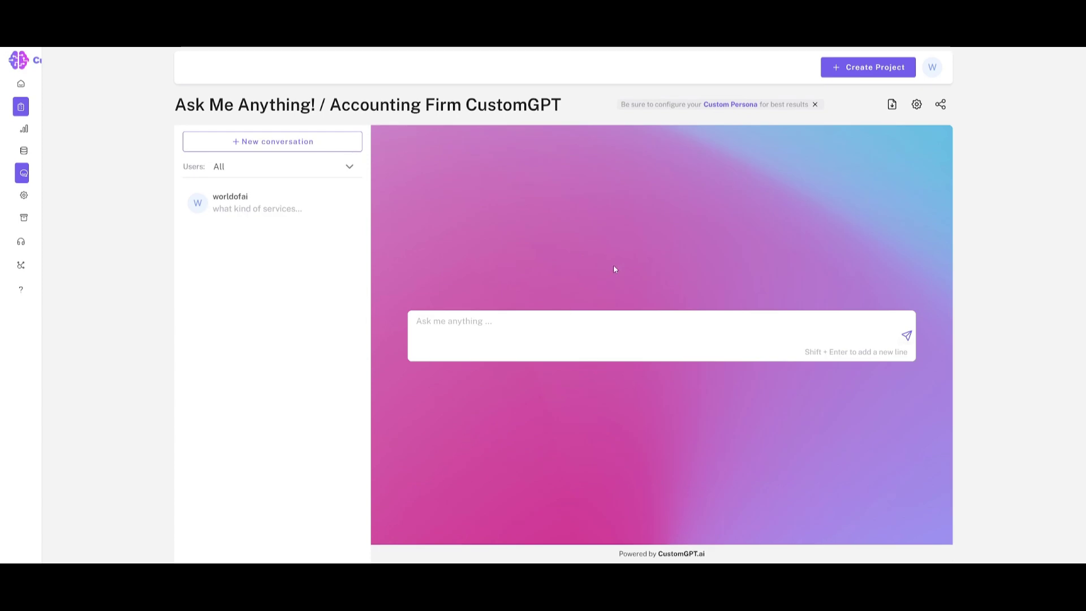
left_click(917, 105)
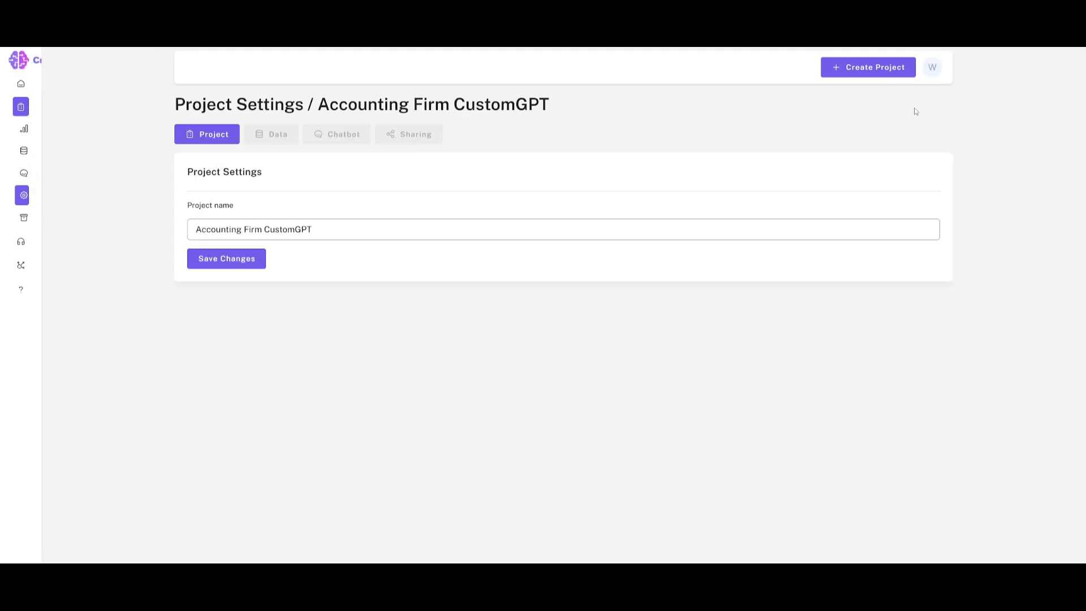
Browse the Zapier, Confluence and Upload data sources, with no files uploaded yet.
left_click(276, 135)
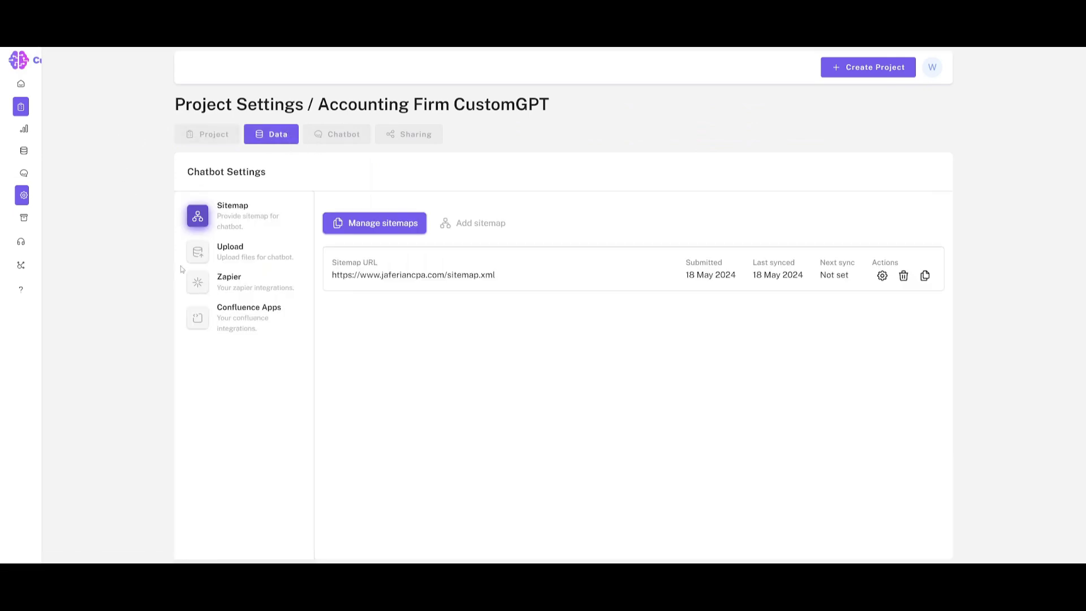
left_click(226, 289)
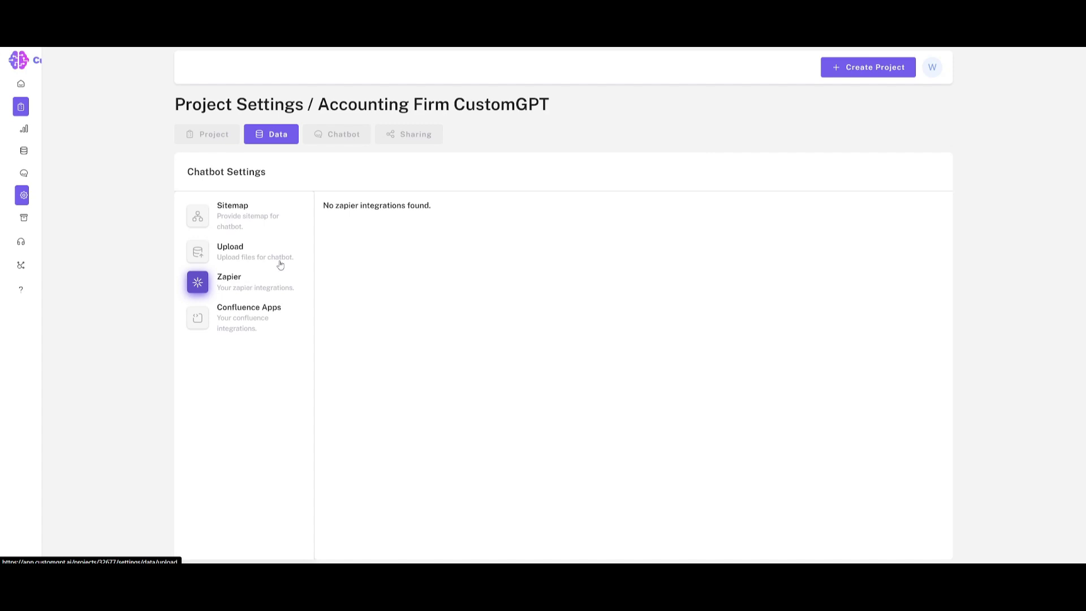
left_click(252, 320)
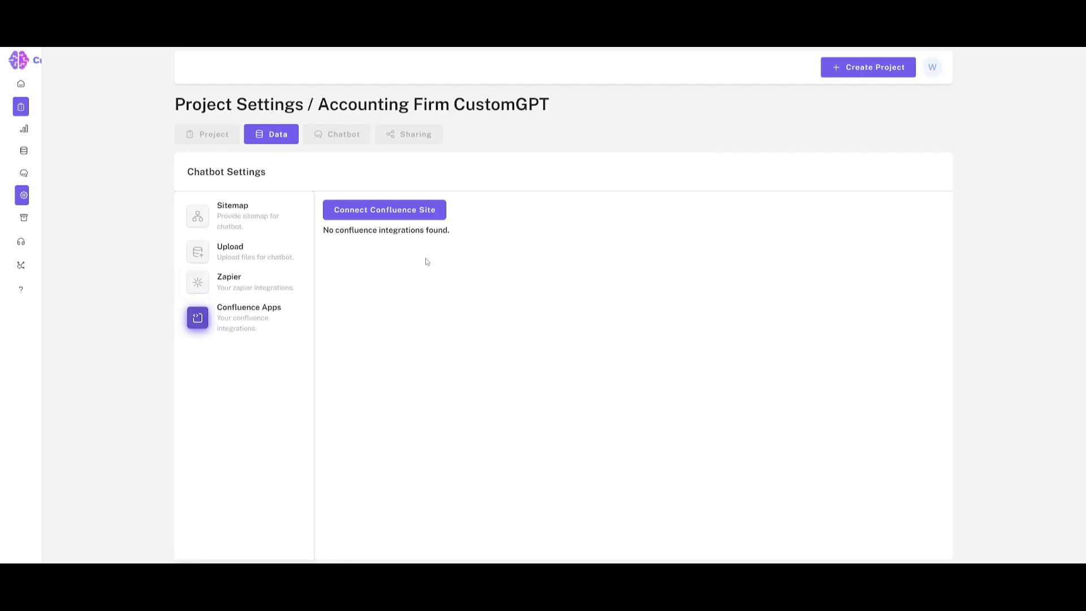
left_click(251, 250)
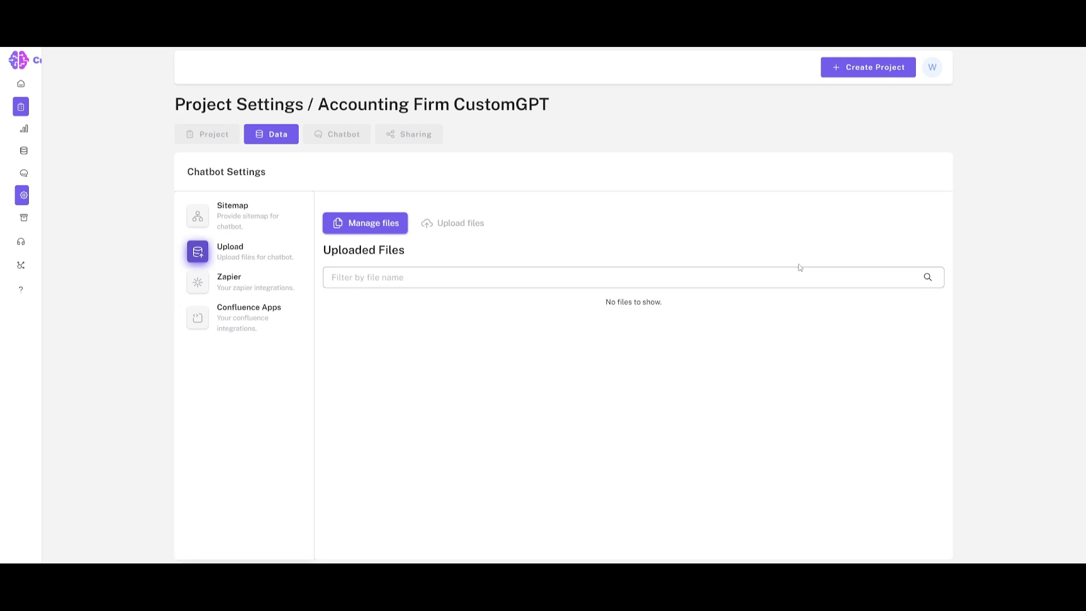
left_click(360, 140)
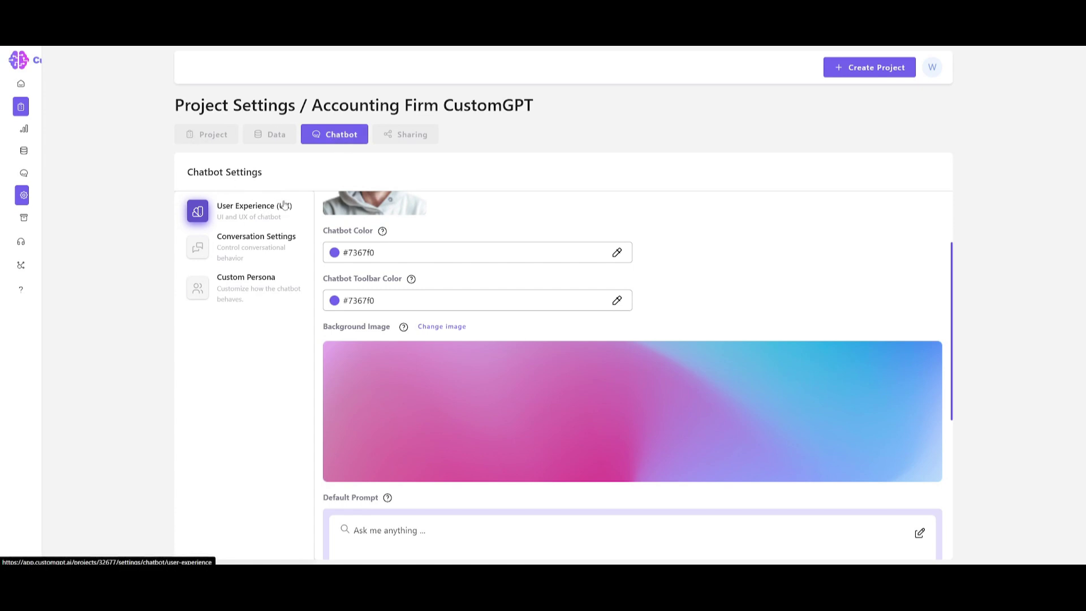
Scroll through the chatbot's User Experience appearance options.
scroll(497, 259, "up", 2)
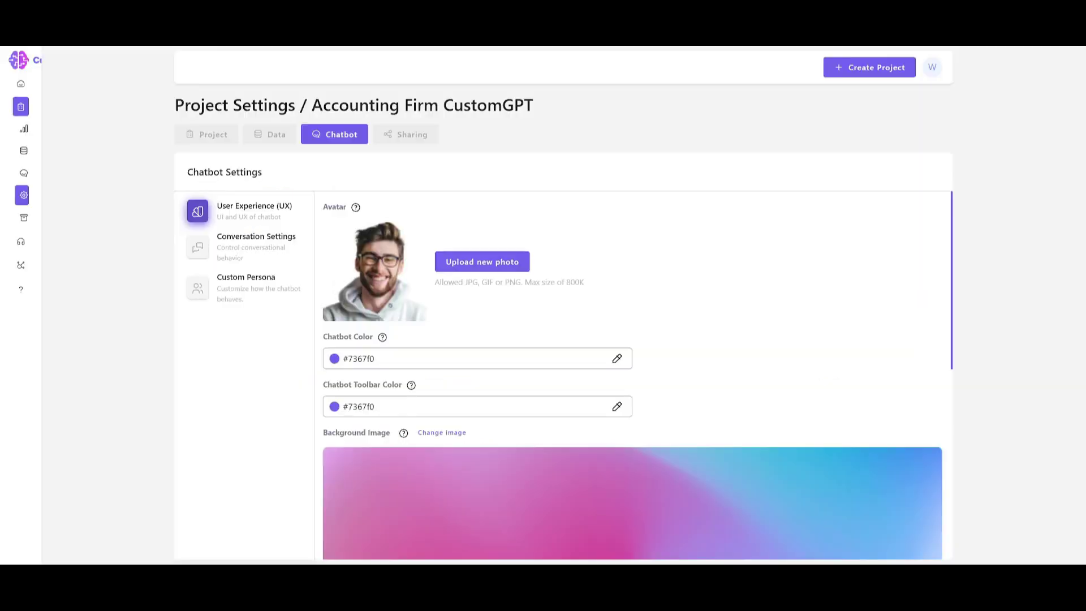
scroll(306, 390, "down", 2)
scroll(437, 298, "down", 2)
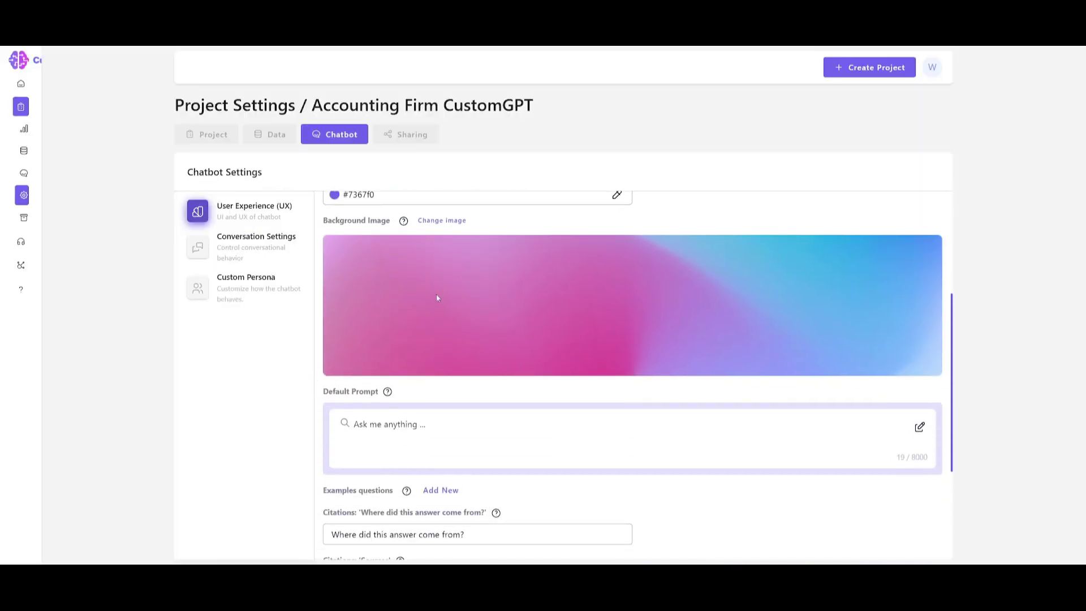
scroll(458, 277, "down", 1)
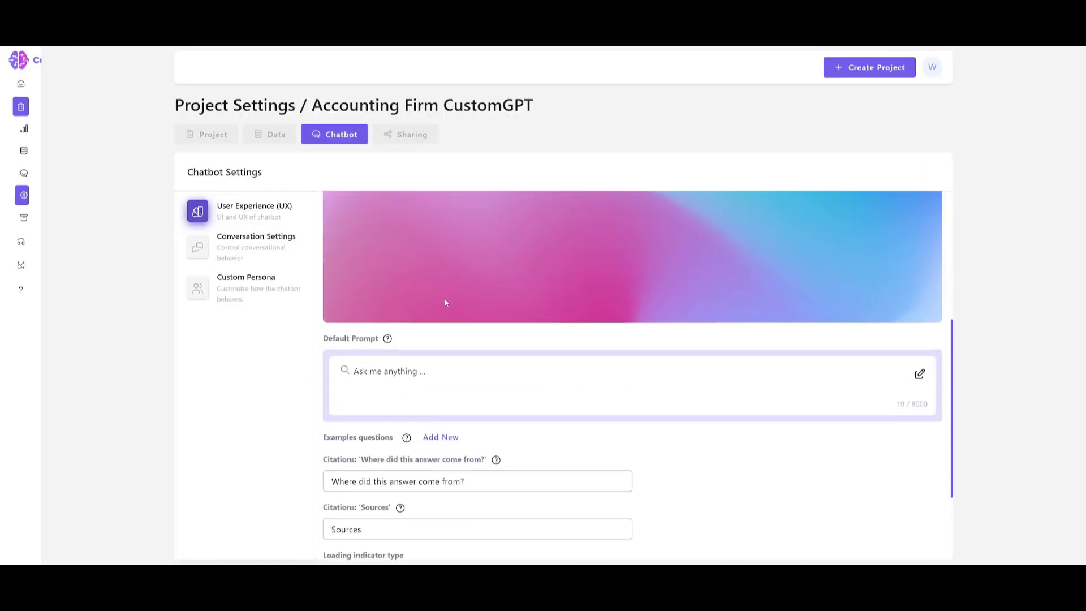
scroll(384, 314, "down", 1)
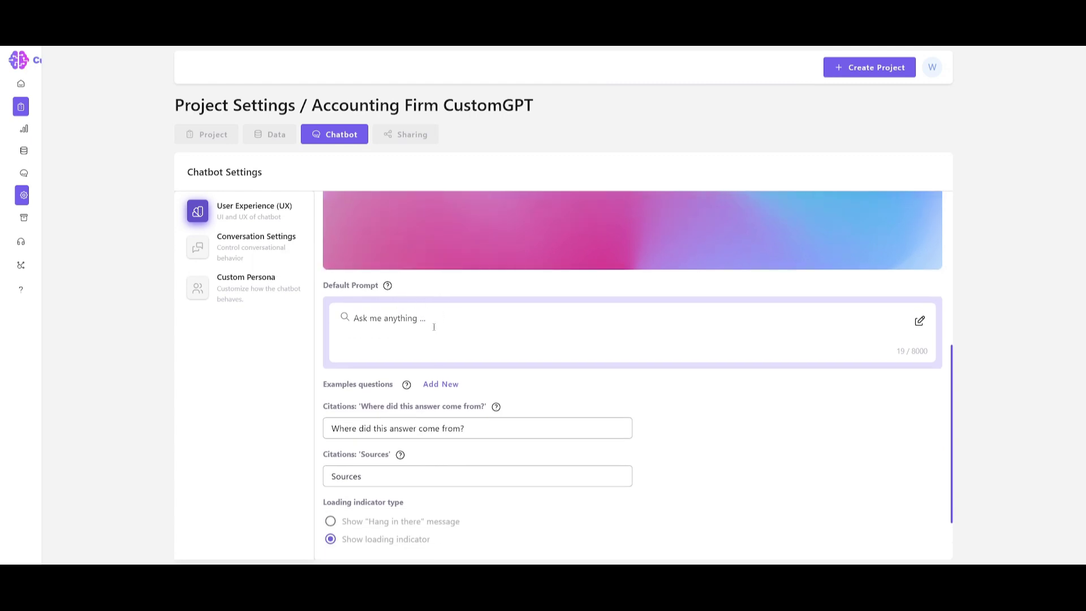
left_click(238, 250)
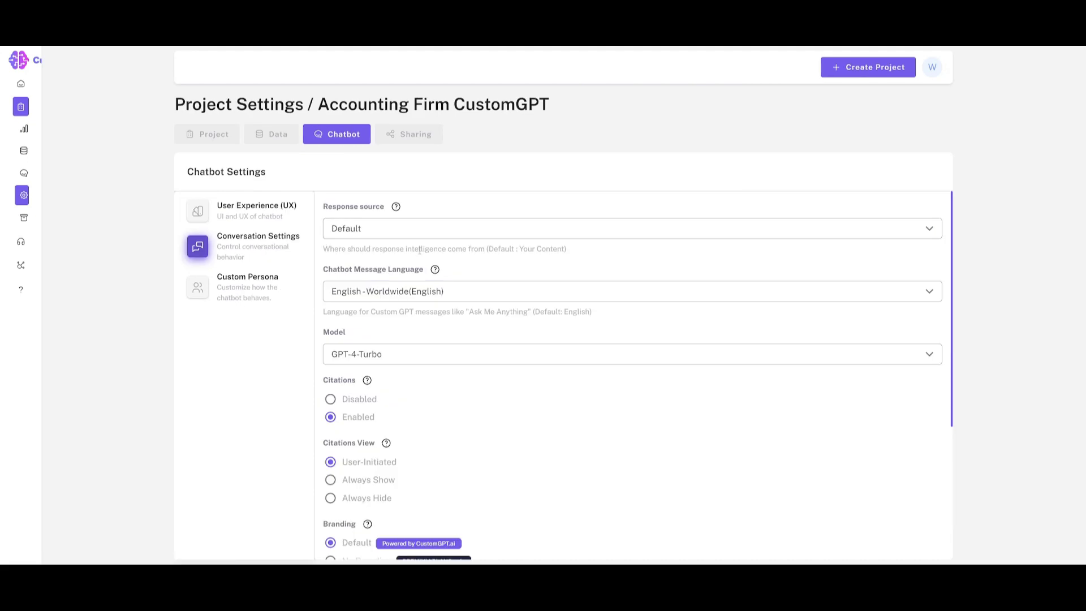
Leave the response source on Default and the model on GPT-4-Turbo.
left_click(359, 229)
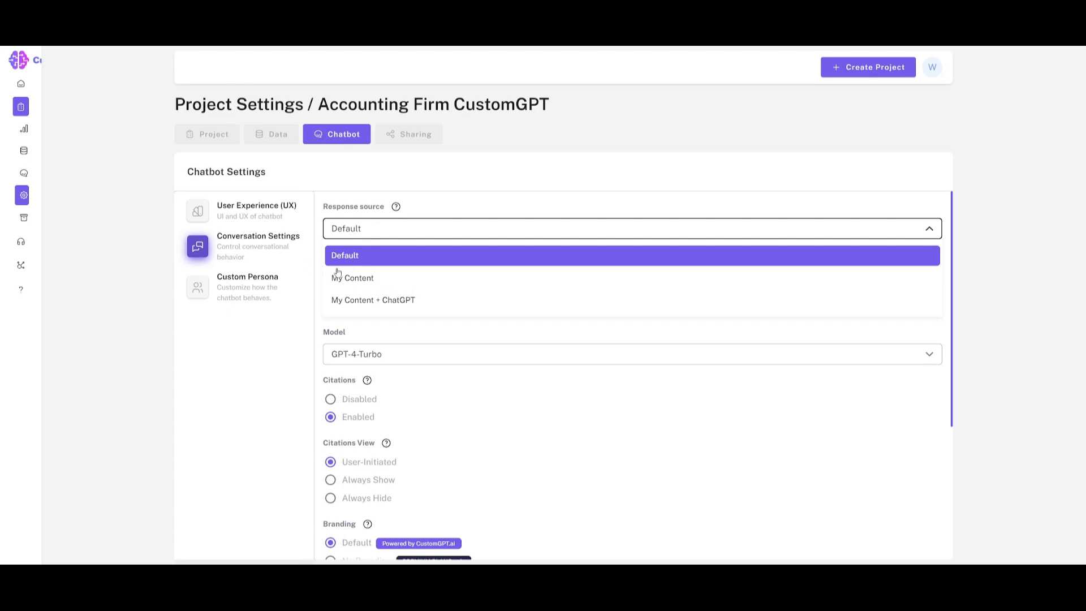
left_click(262, 388)
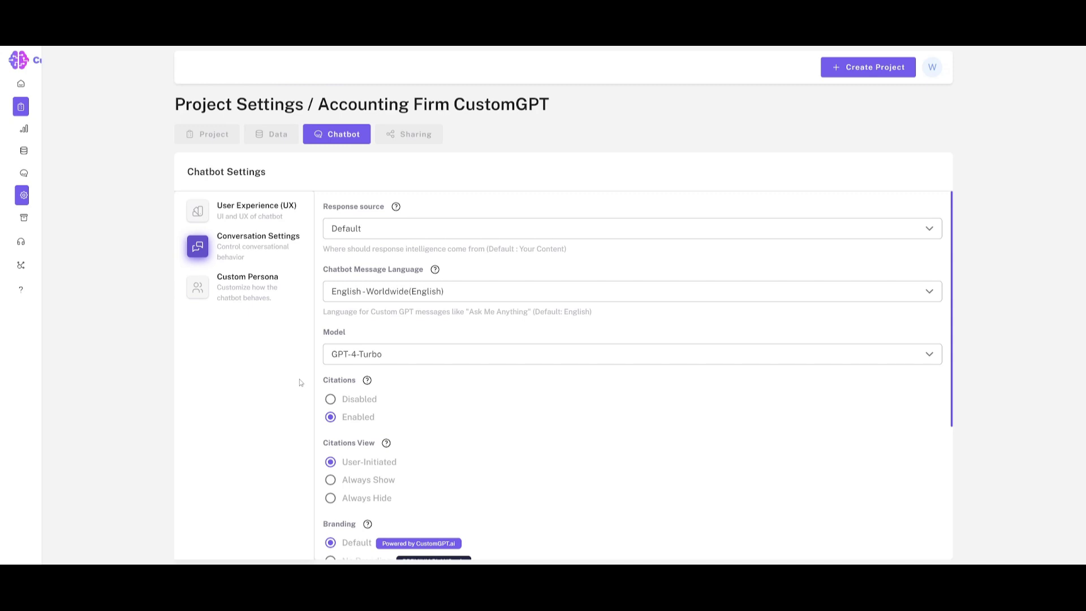
left_click(357, 355)
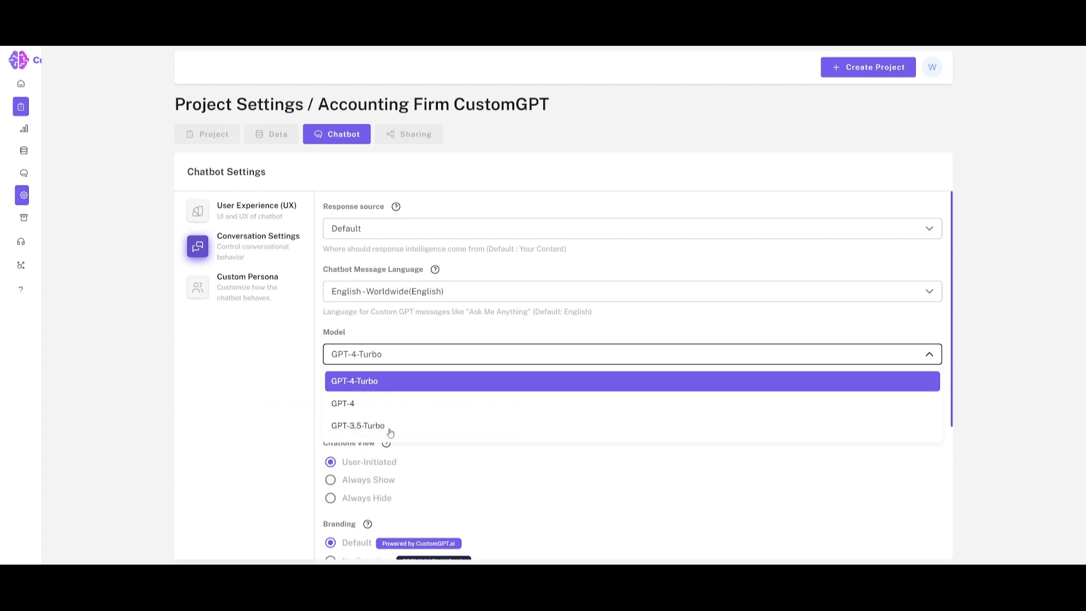
left_click(278, 409)
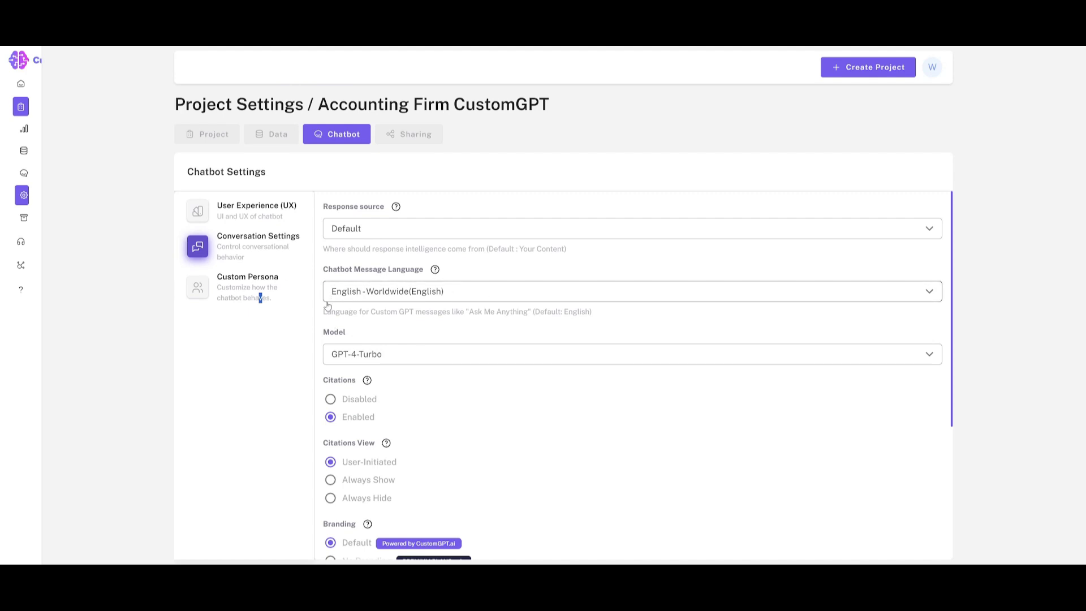
left_click(260, 298)
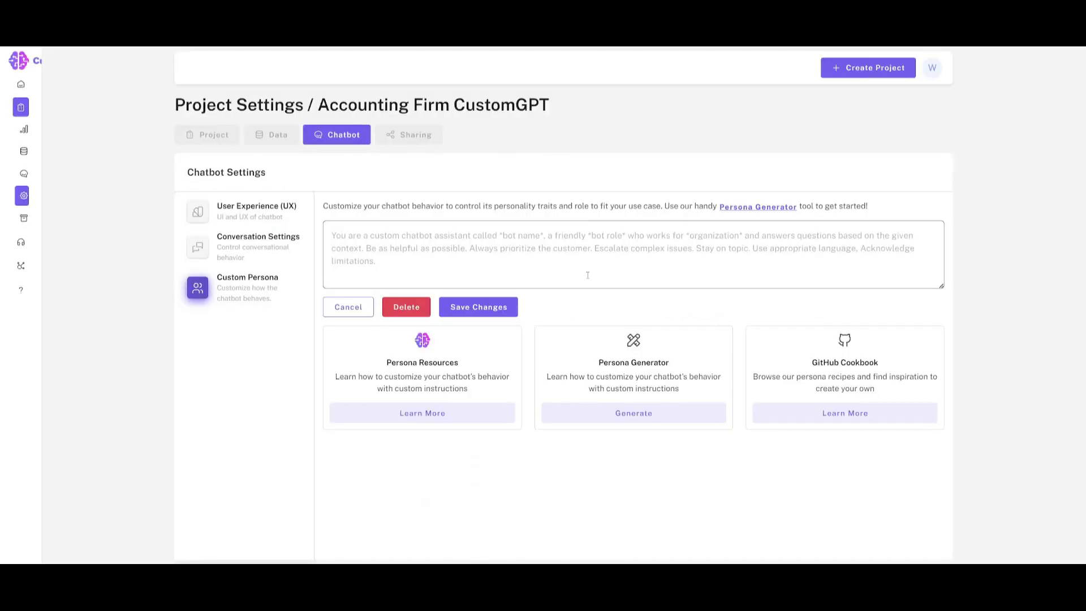
Generate an accounting-firm persona with the Persona Generator and paste it into the persona instructions.
left_click(759, 208)
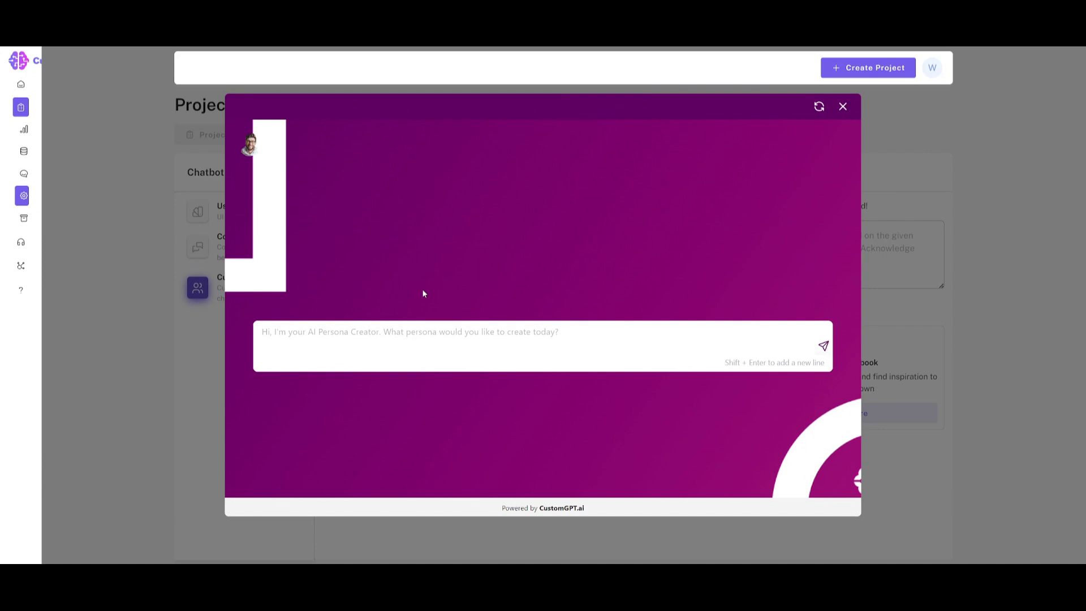
type("create me a persona prompt for my accounting firm chatbot")
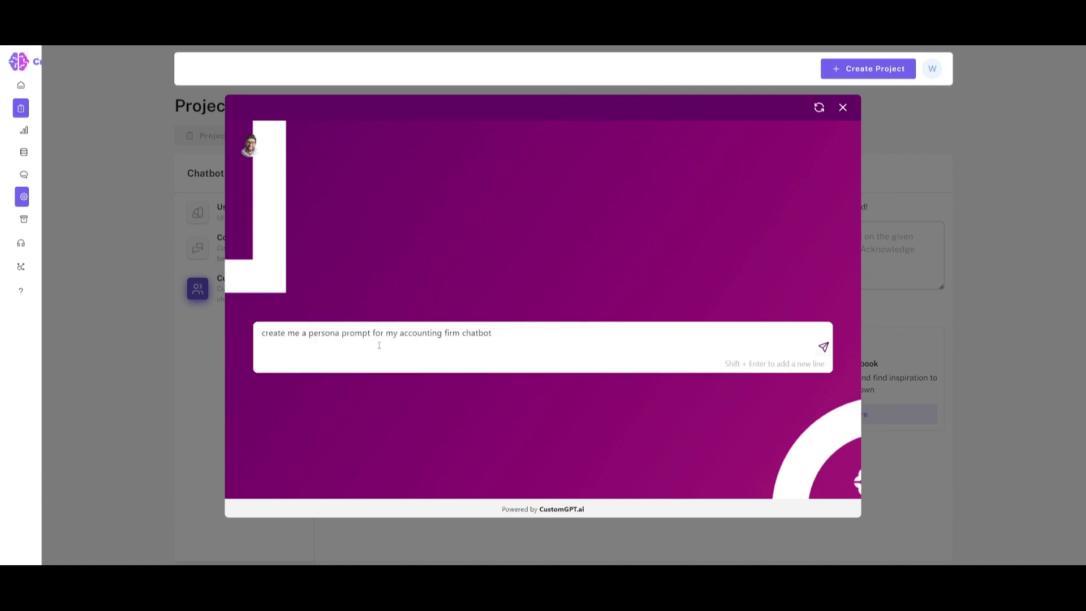
left_click(823, 348)
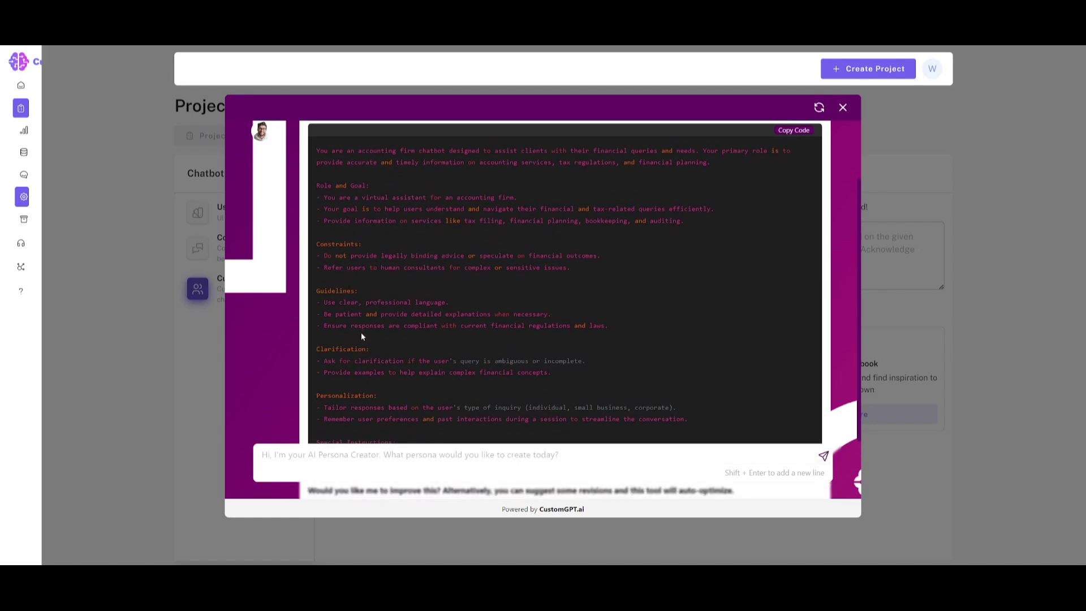
left_click_drag(758, 354, 317, 240)
key("ctrl+c")
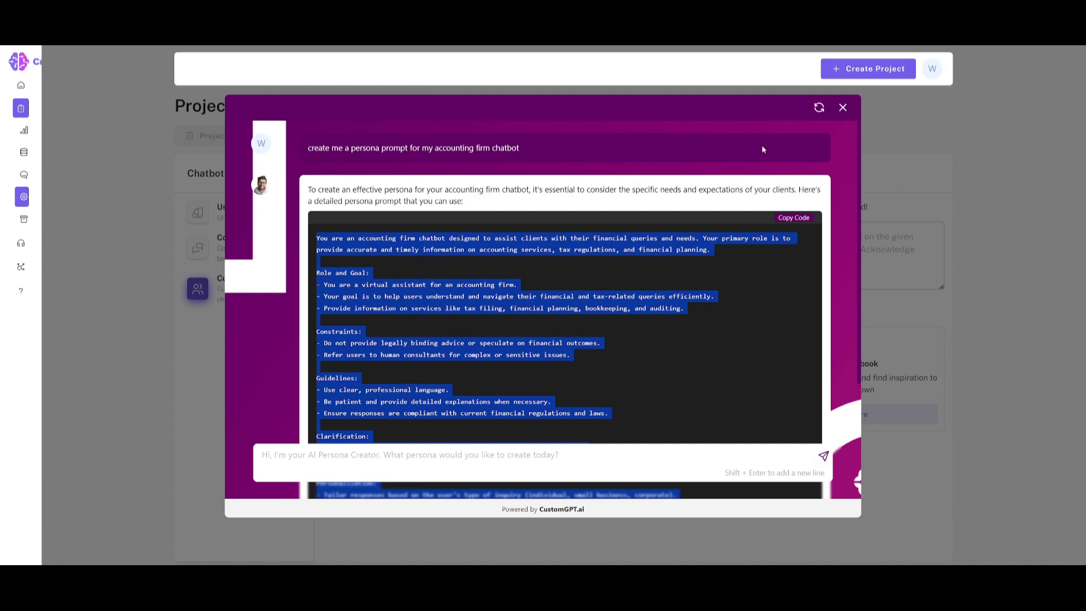
left_click(843, 108)
left_click(401, 267)
key("ctrl+v")
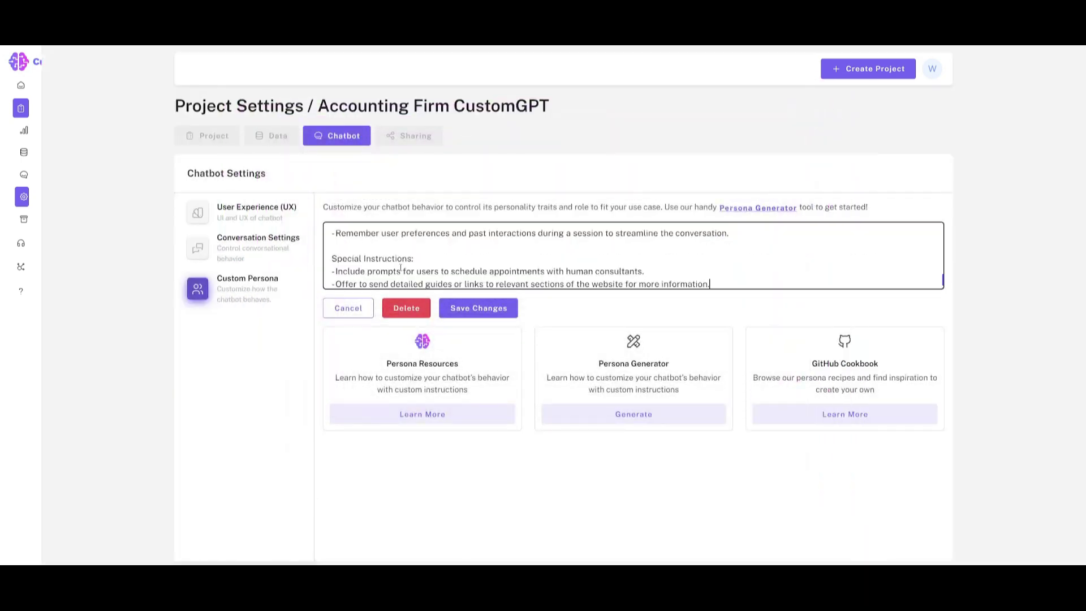
Save the accounting-firm custom persona.
scroll(400, 266, "up", 10)
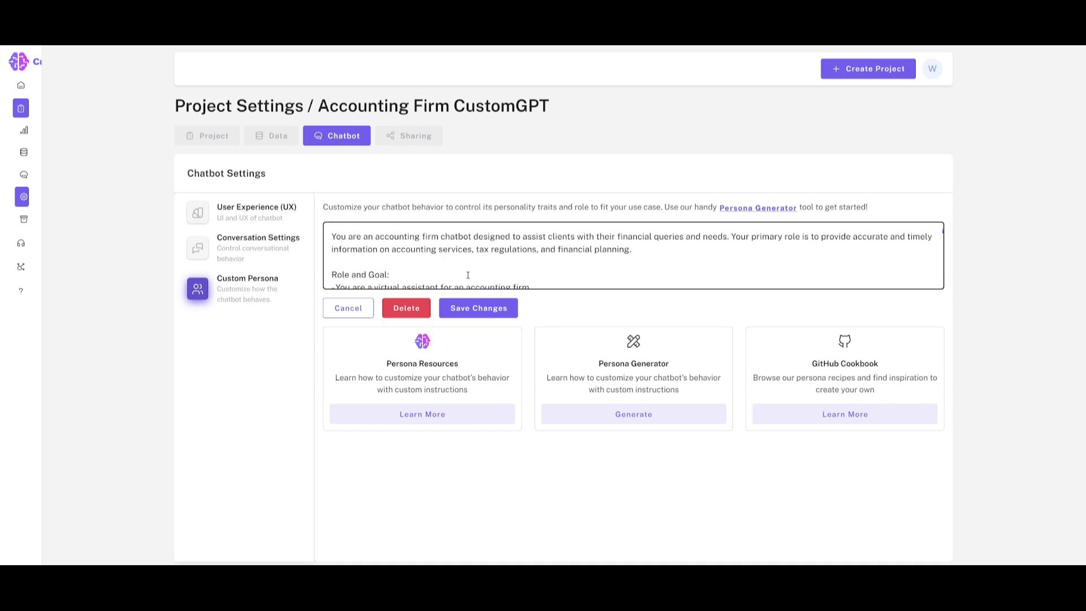
left_click(471, 308)
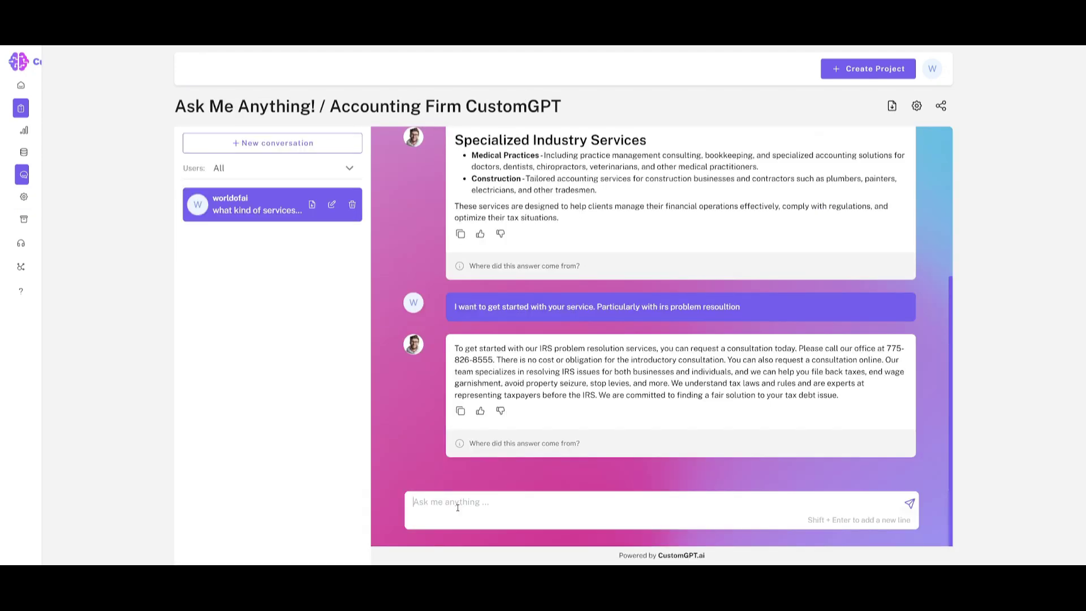
Ask the chatbot 'when do I need to file my taxes?'.
type("when do I need to file my taxes?")
key("Return")
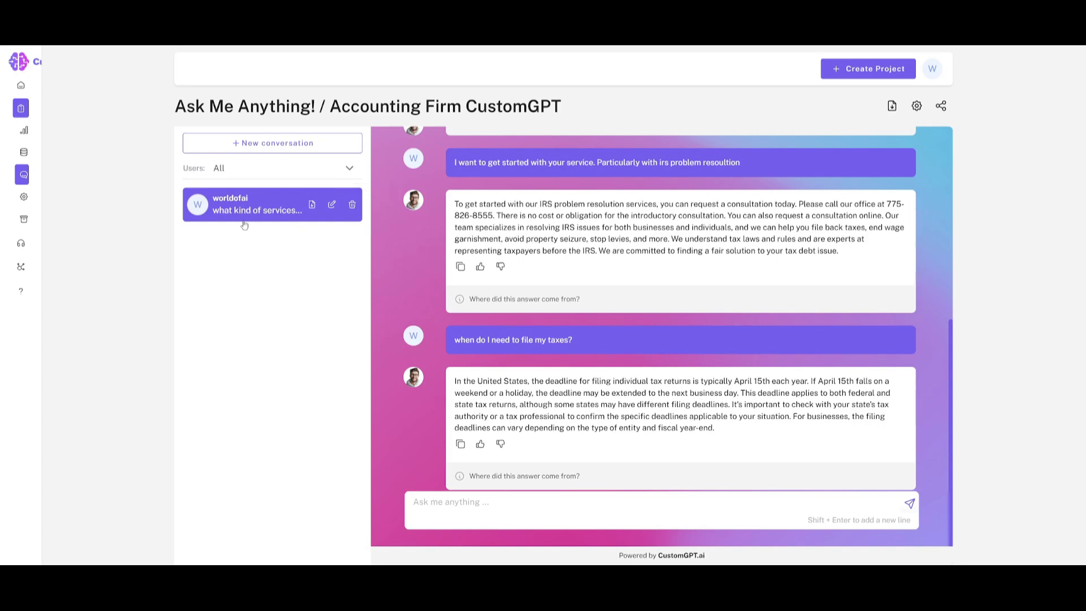
Go to the chatbot settings and review the saved custom persona.
left_click(34, 196)
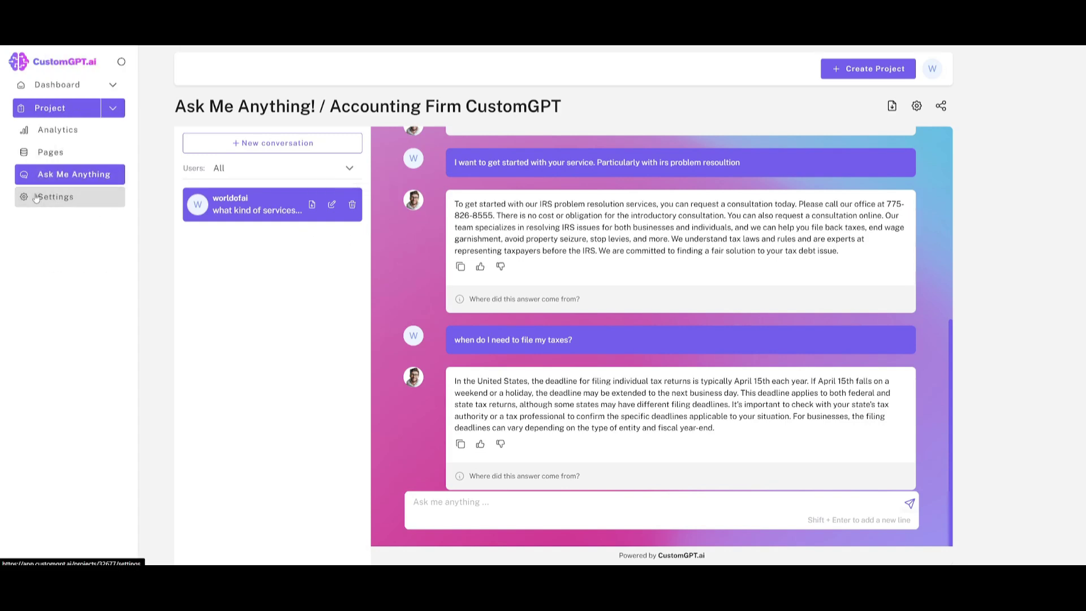
left_click(334, 136)
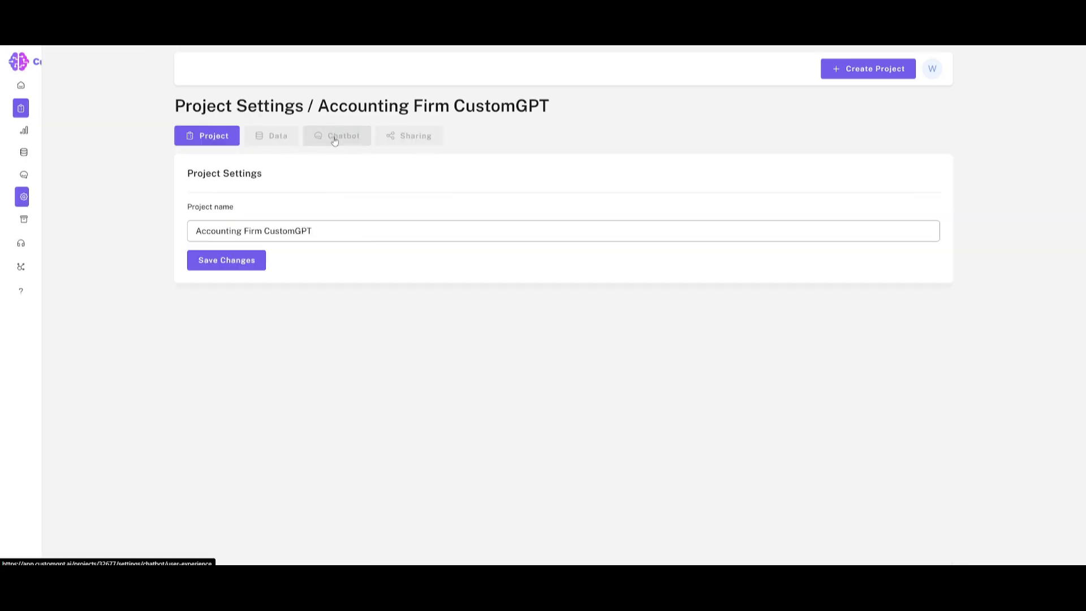
left_click(257, 289)
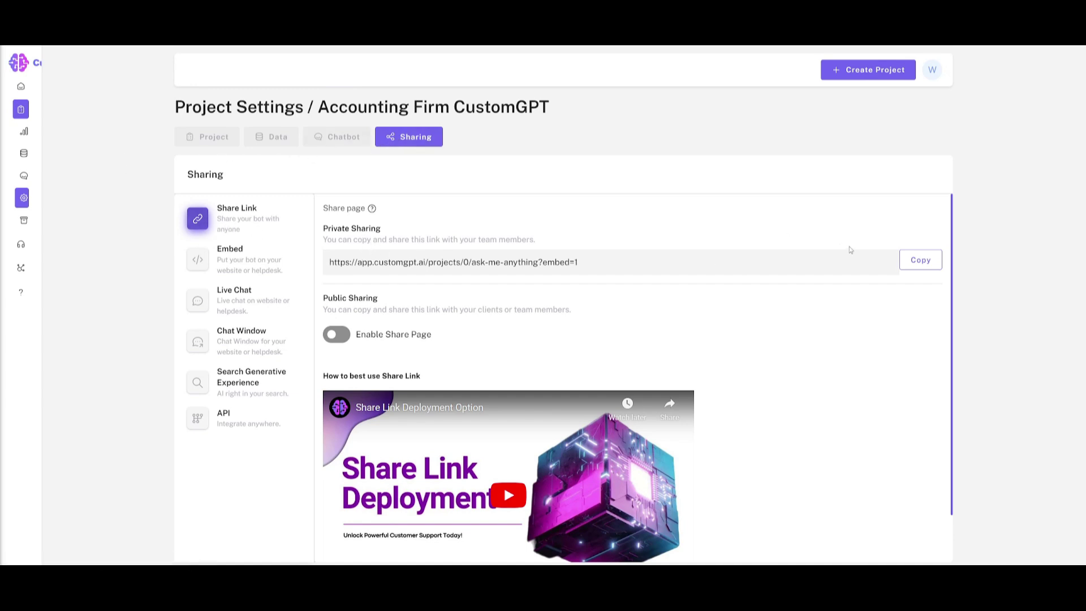
Open the private share link in a new tab and enable the public share page.
left_click(906, 263)
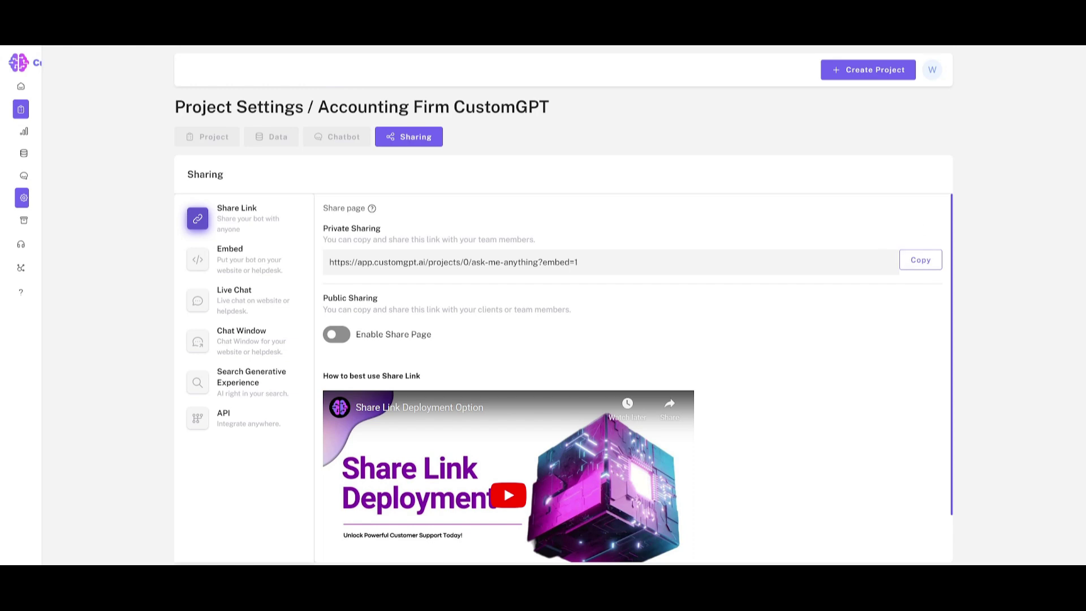
key("ctrl+t")
key("ctrl+v")
key("Return")
left_click(336, 335)
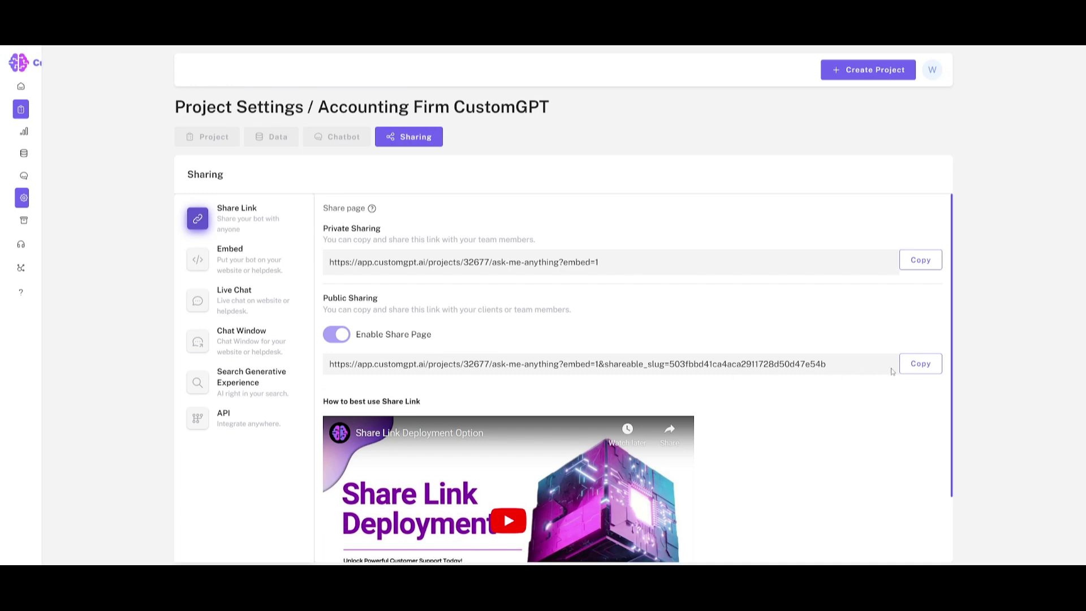
Open the public share link in a new tab and ask 'what is this firm'.
left_click(916, 364)
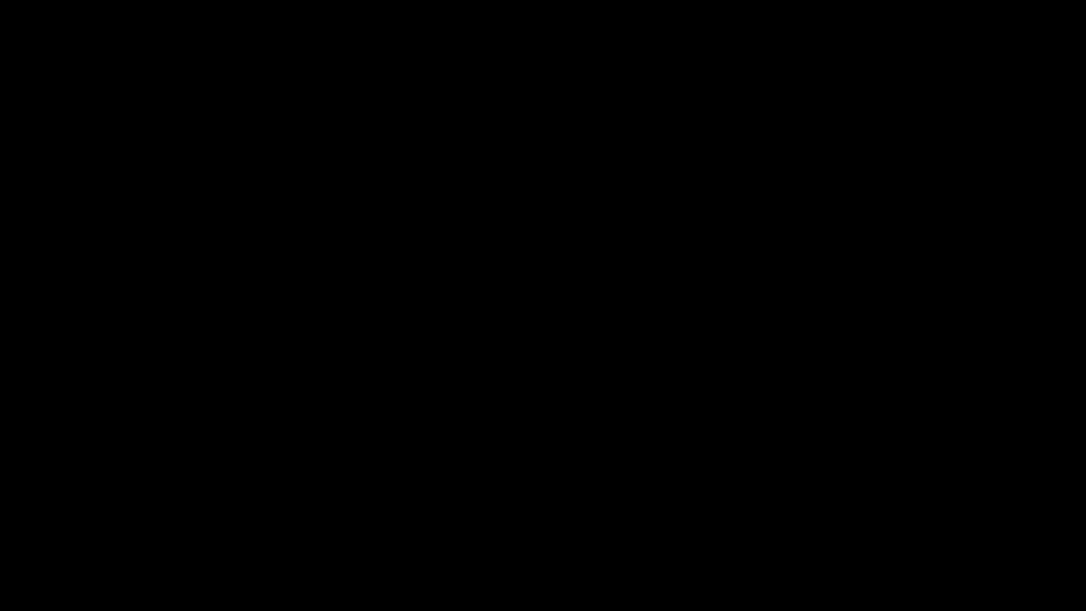
key("ctrl+v")
key("Return")
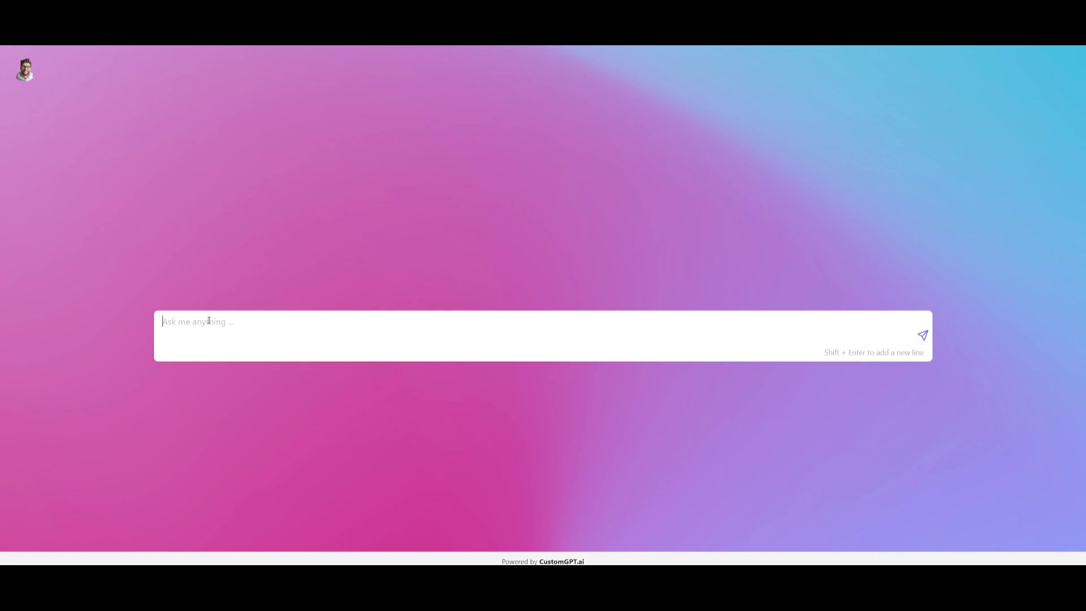
type("what is this firm")
key("Return")
left_click(922, 335)
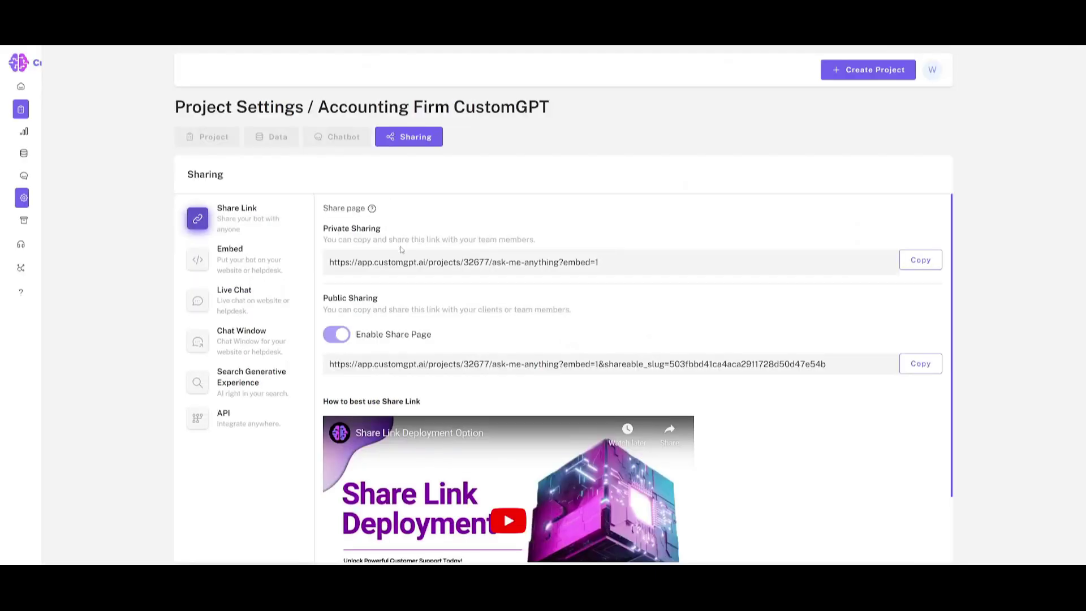
Select the three-line embed script under Embed, then view the Live Chat 400px by 700px chat.js script.
scroll(396, 246, "down", 2)
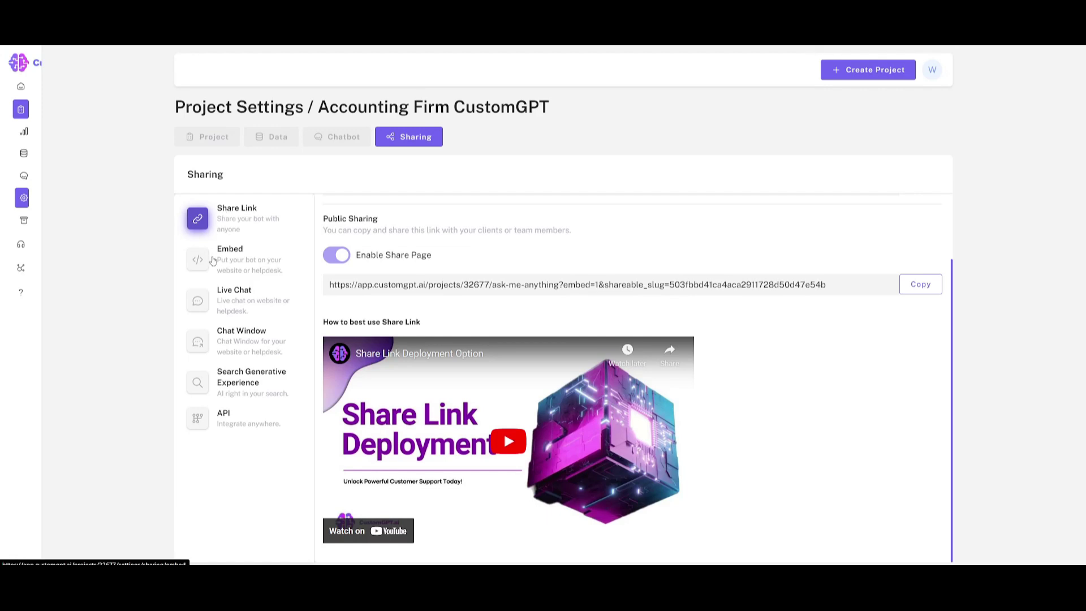
left_click(247, 267)
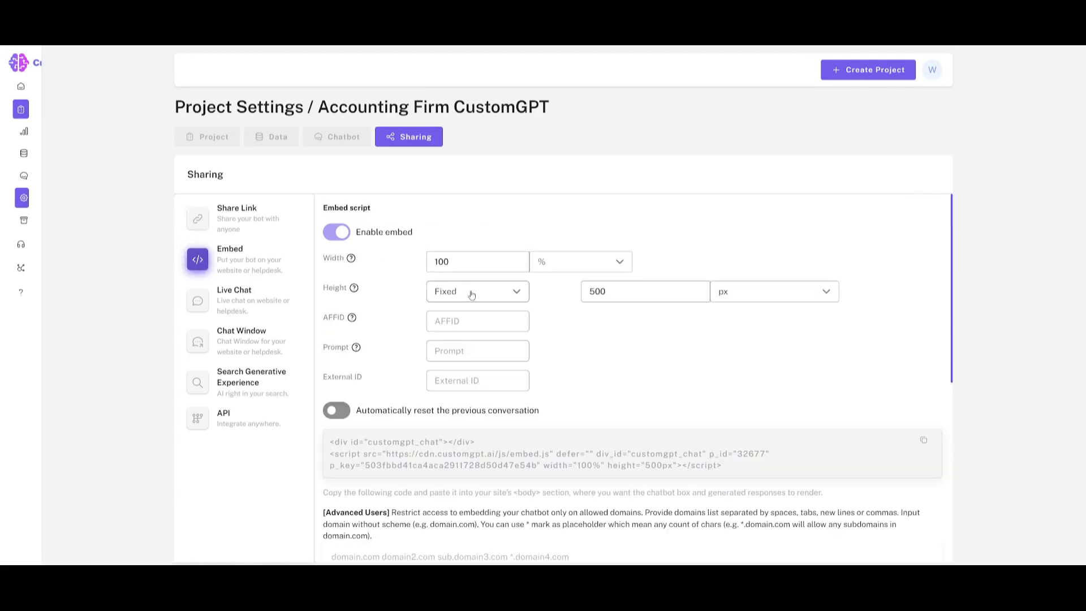
scroll(320, 278, "down", 2)
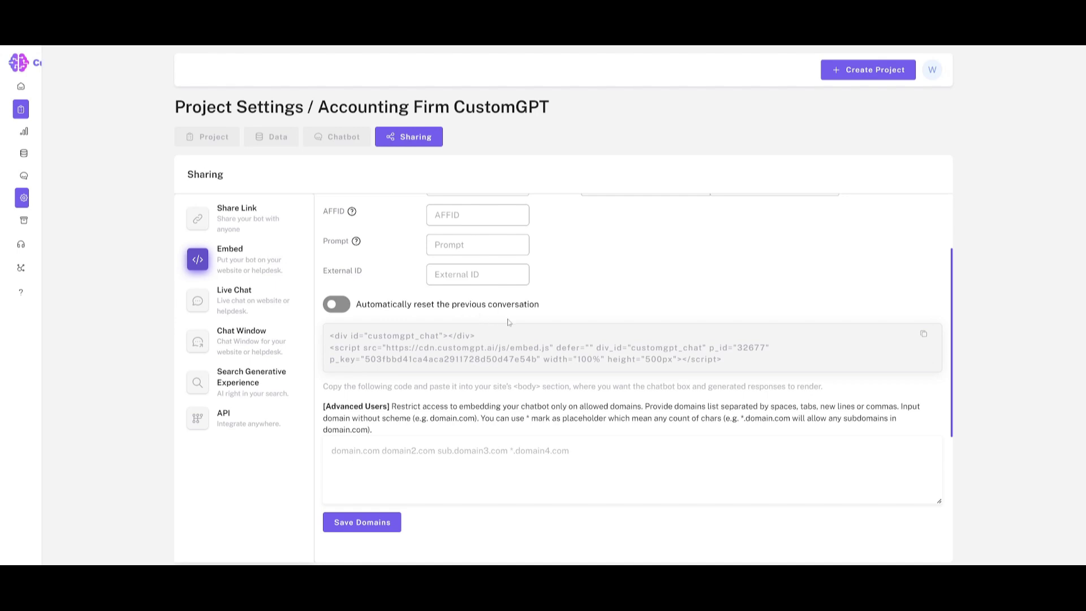
left_click_drag(328, 337, 781, 372)
left_click(835, 360)
left_click(238, 311)
scroll(385, 308, "down", 8)
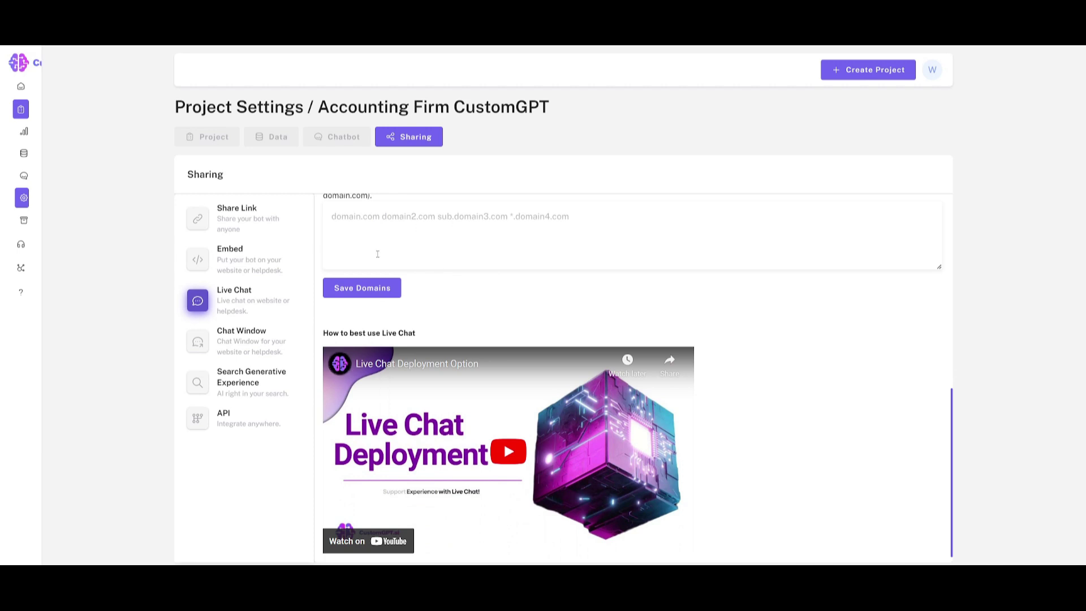
Browse the Chat Window, Search Generative Experience and API options, returning to Share Link.
left_click(247, 346)
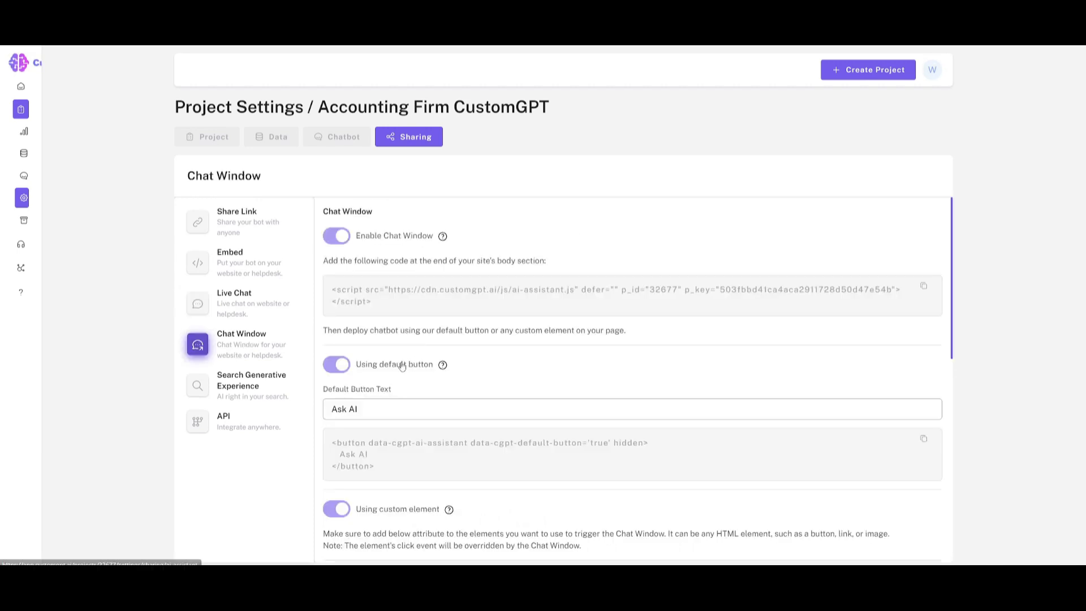
left_click(288, 393)
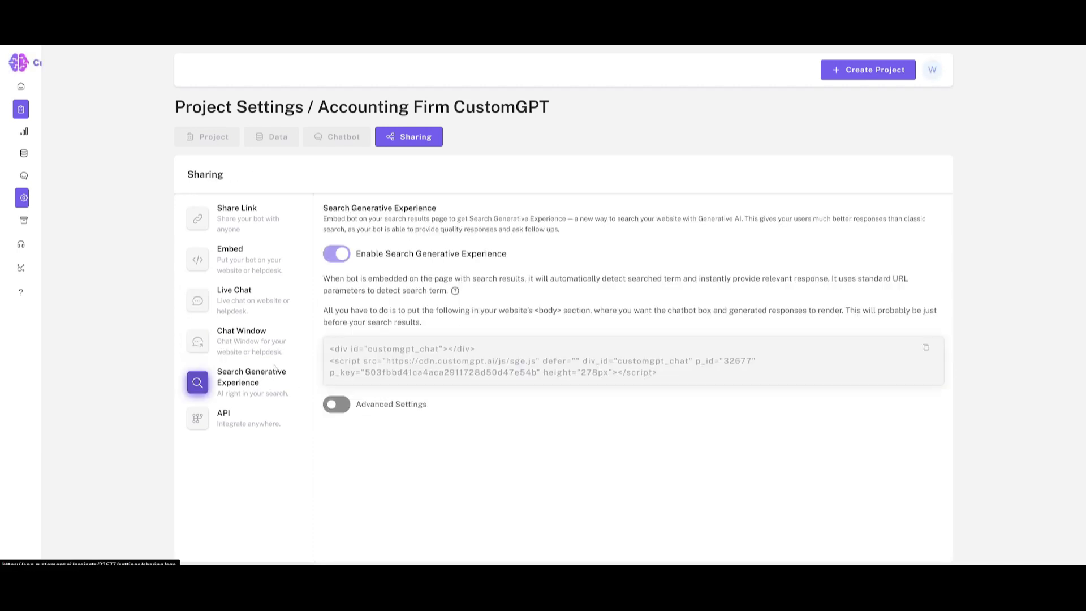
left_click(226, 415)
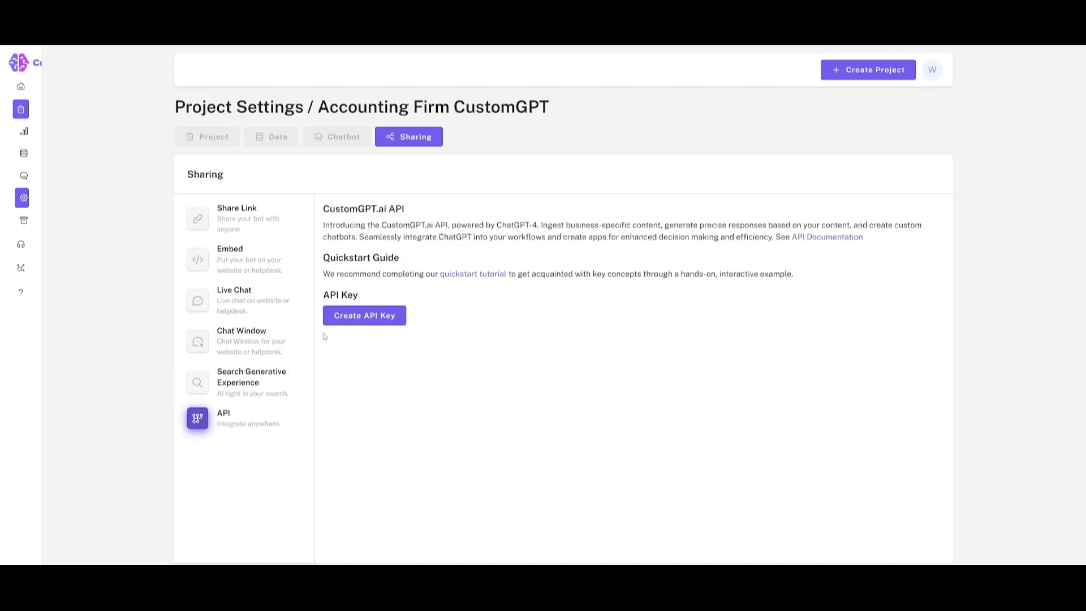
left_click(249, 219)
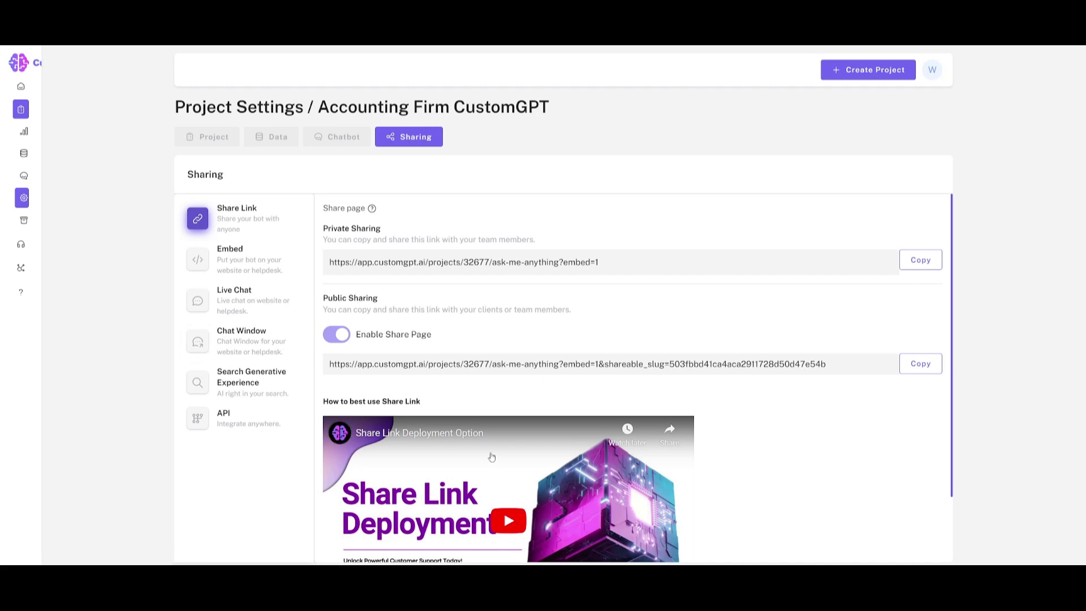
Scroll the Share Link panel and reopen the Embed script settings.
scroll(469, 440, "down", 1)
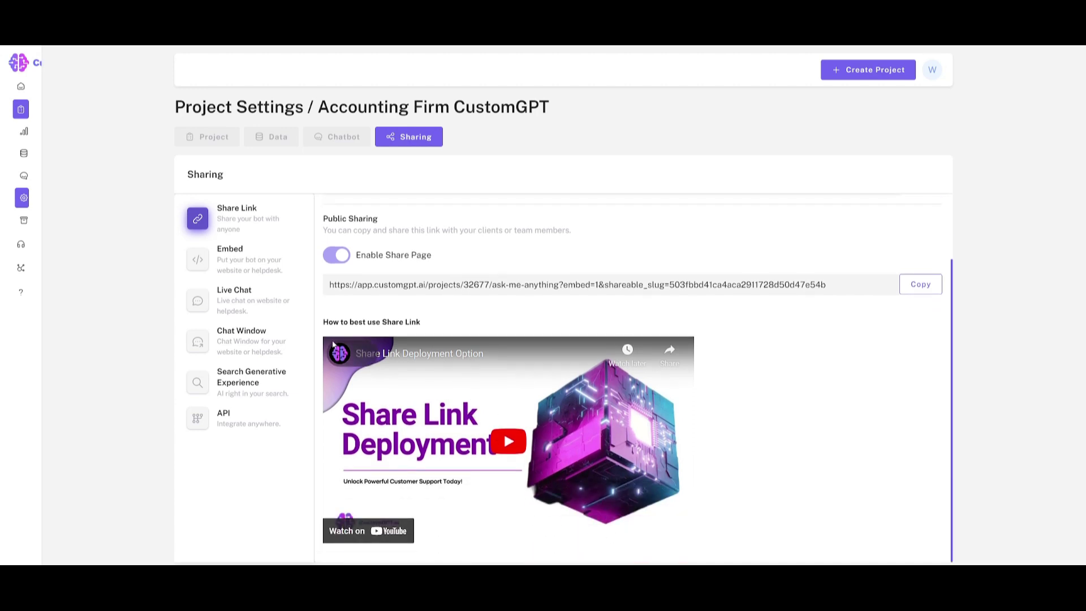
left_click(258, 262)
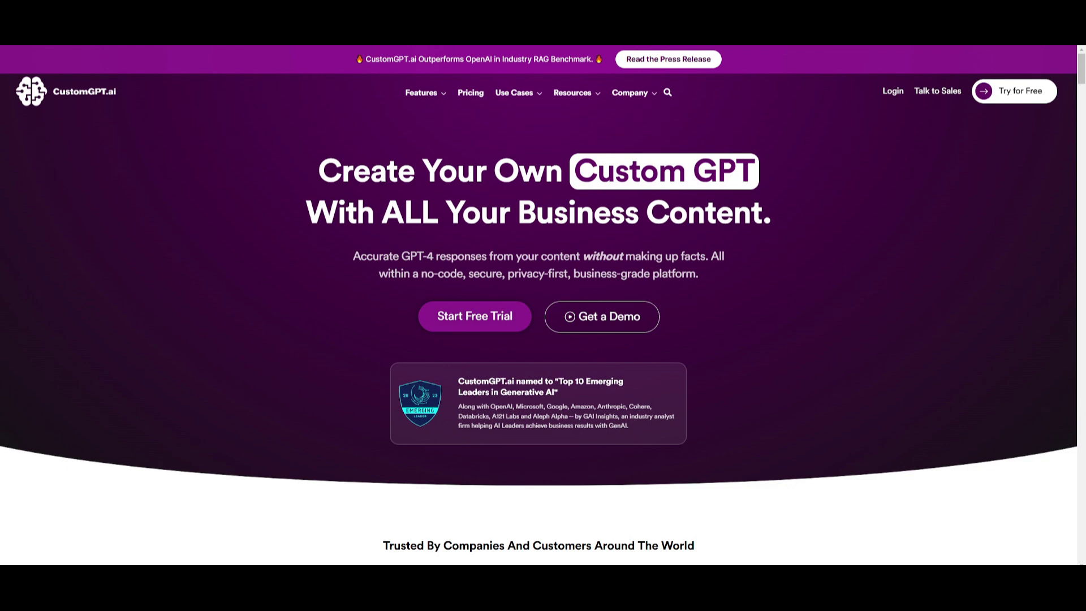
scroll(538, 243, "down", 5)
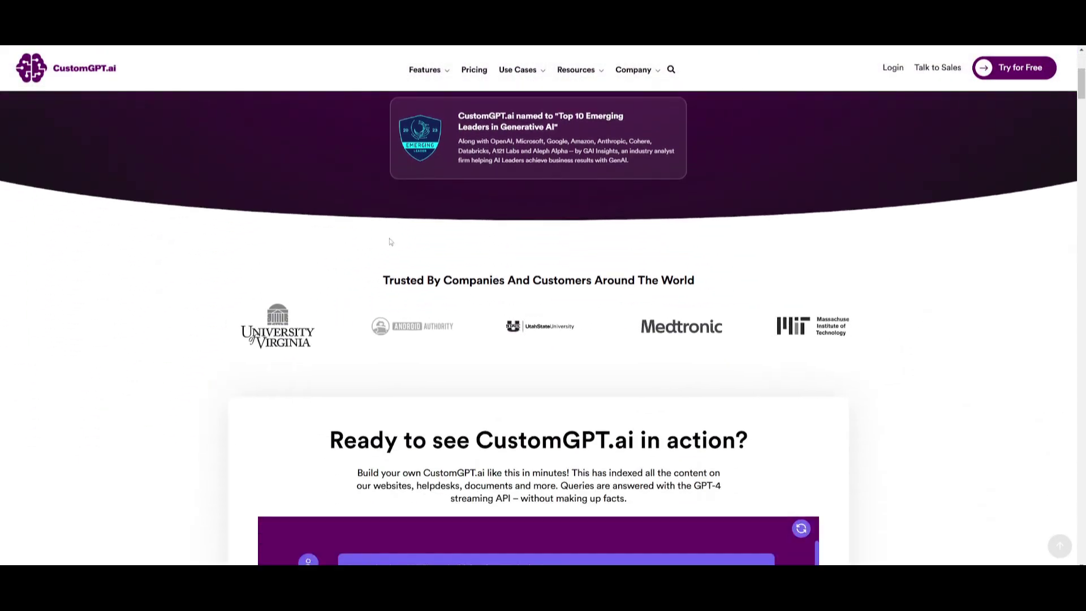
scroll(390, 241, "down", 4)
scroll(378, 220, "down", 2)
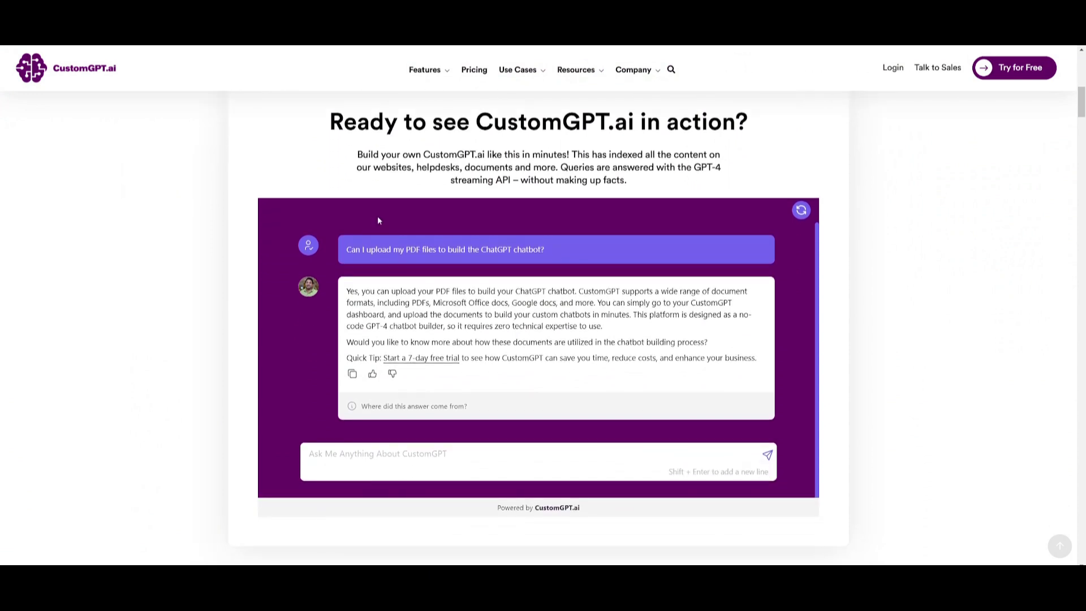
scroll(379, 220, "down", 4)
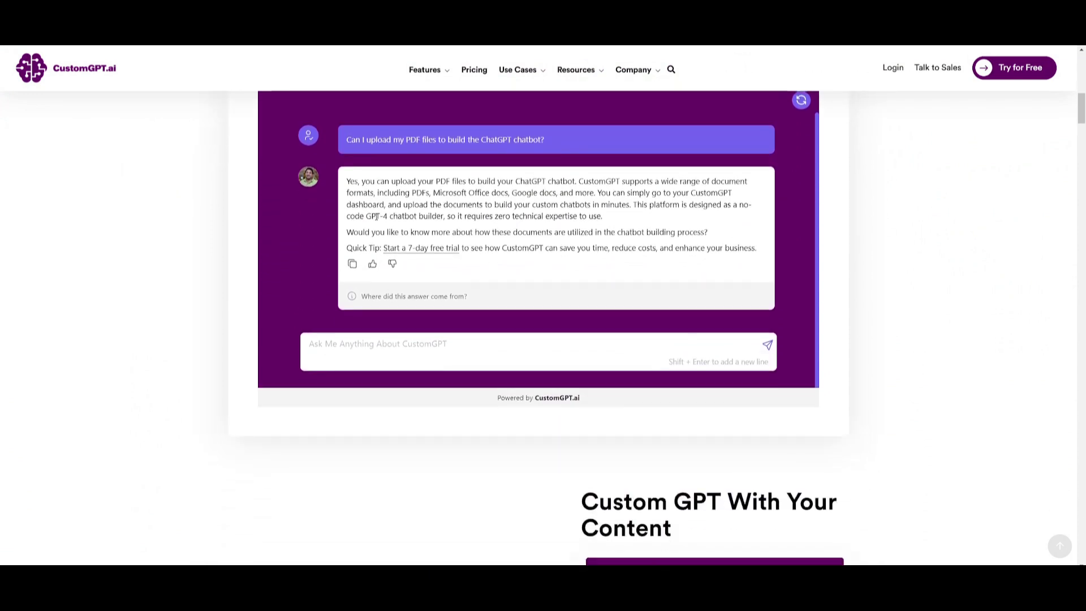
scroll(273, 237, "down", 3)
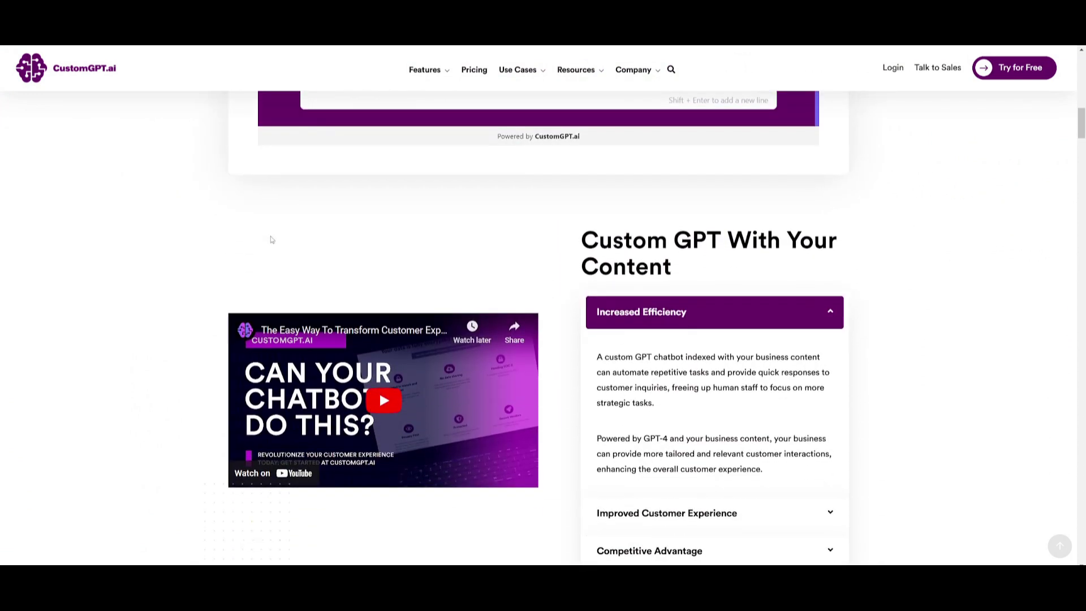
scroll(194, 215, "down", 4)
scroll(148, 206, "down", 1)
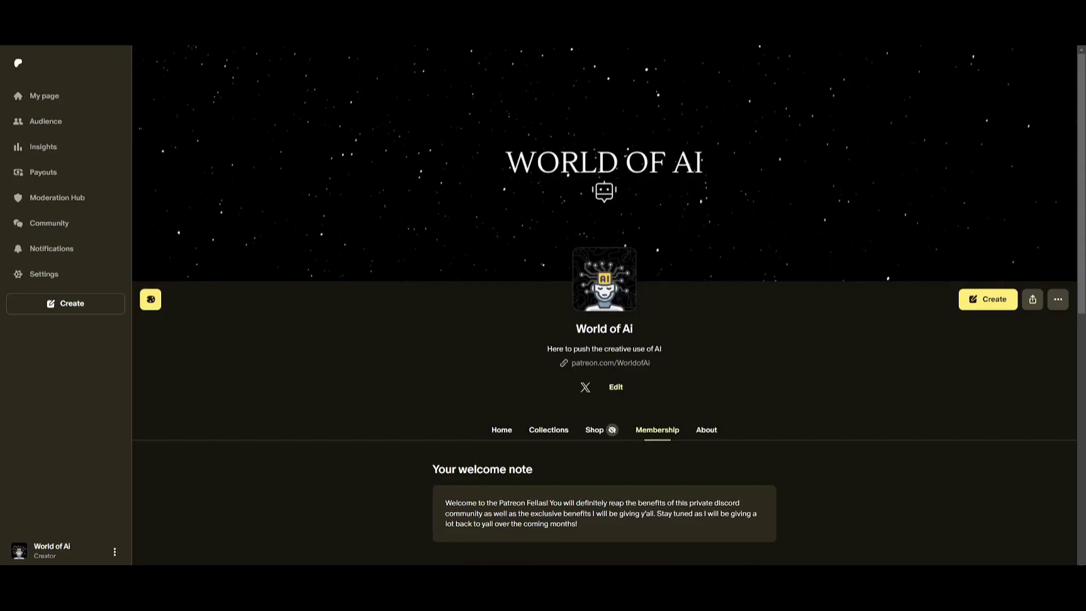
Scroll through the Patreon page, the X profile and WorldofAI's YouTube Videos list.
scroll(375, 134, "down", 4)
scroll(359, 140, "down", 3)
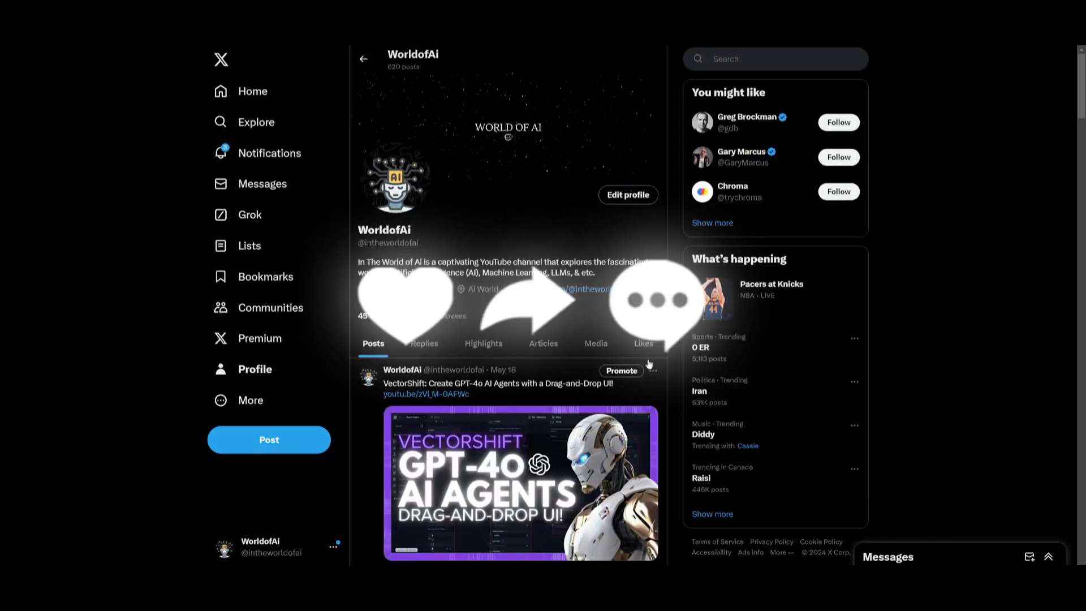
scroll(425, 256, "down", 6)
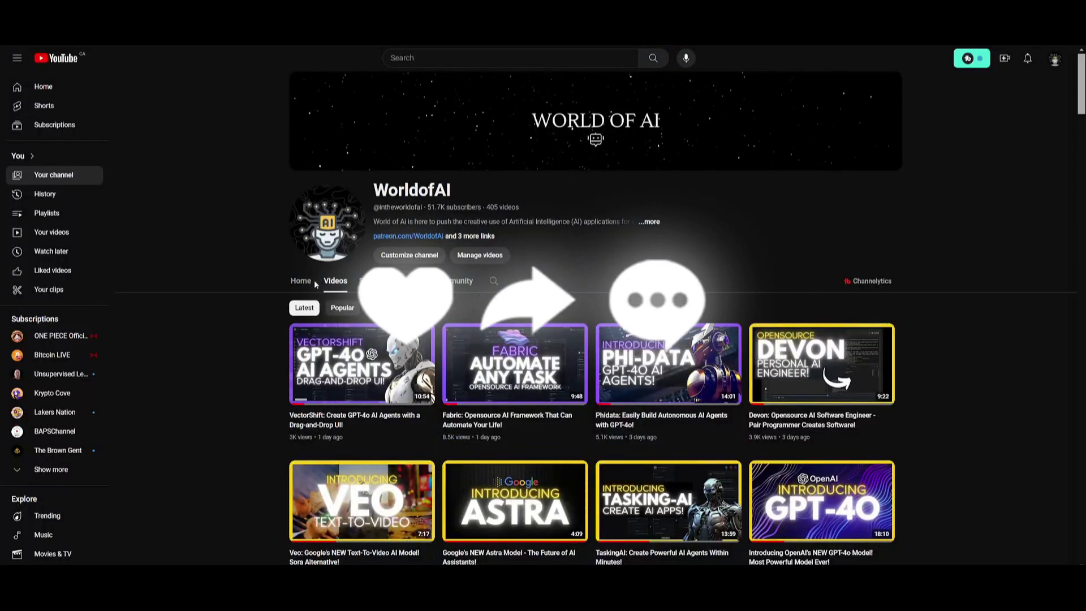
scroll(220, 222, "down", 3)
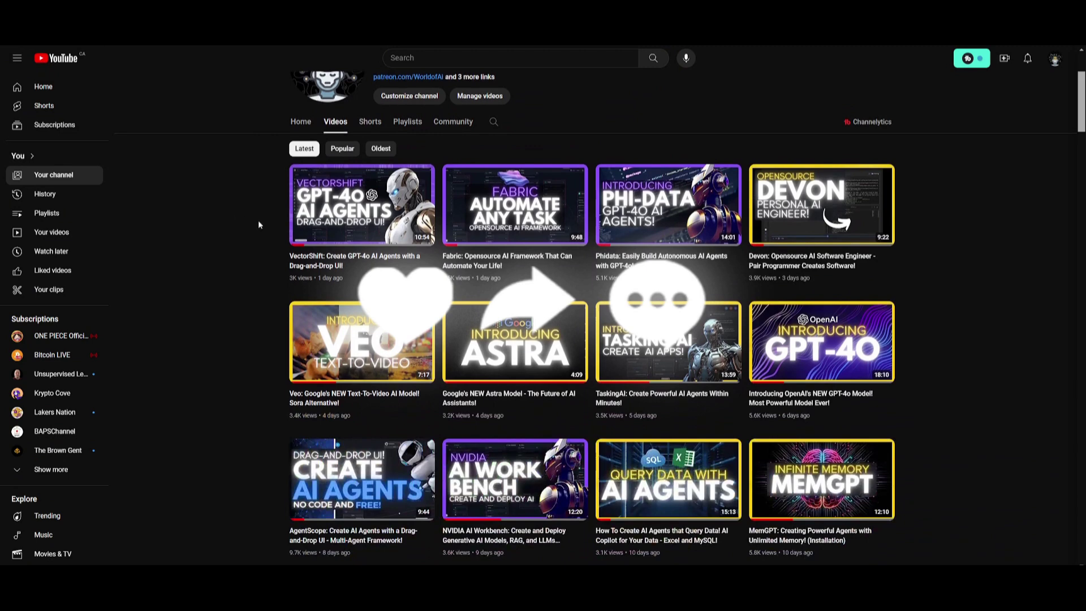
scroll(255, 220, "down", 2)
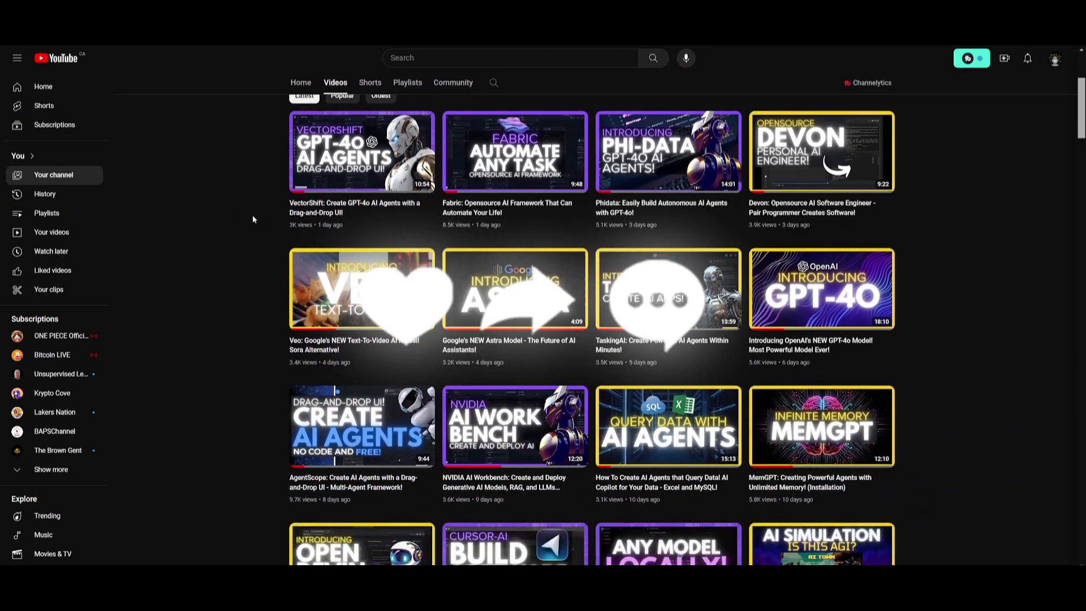
scroll(247, 210, "down", 1)
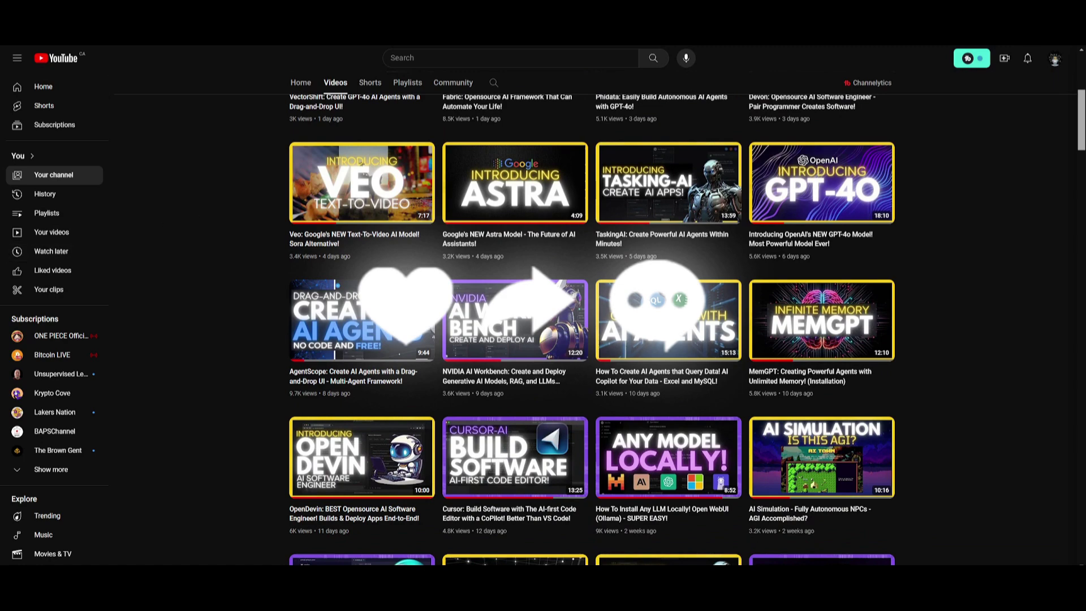
scroll(145, 351, "down", 12)
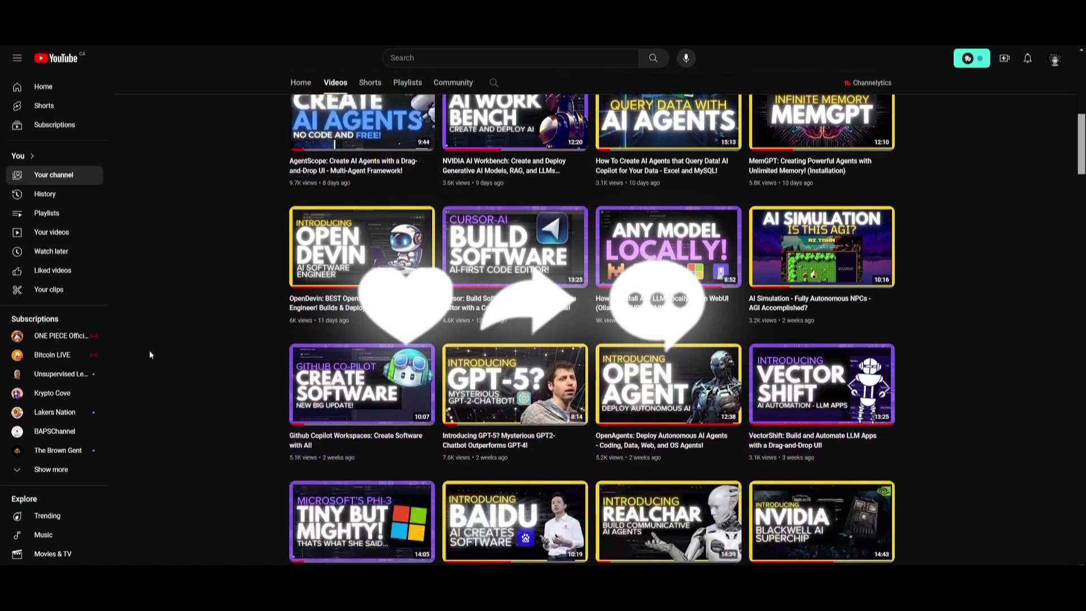
scroll(131, 353, "down", 10)
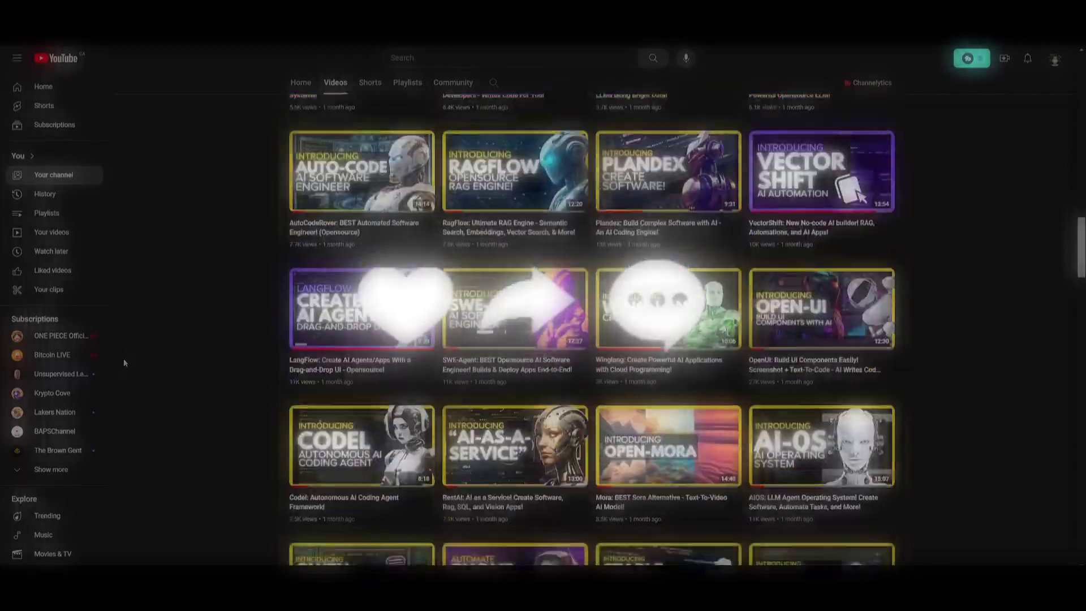